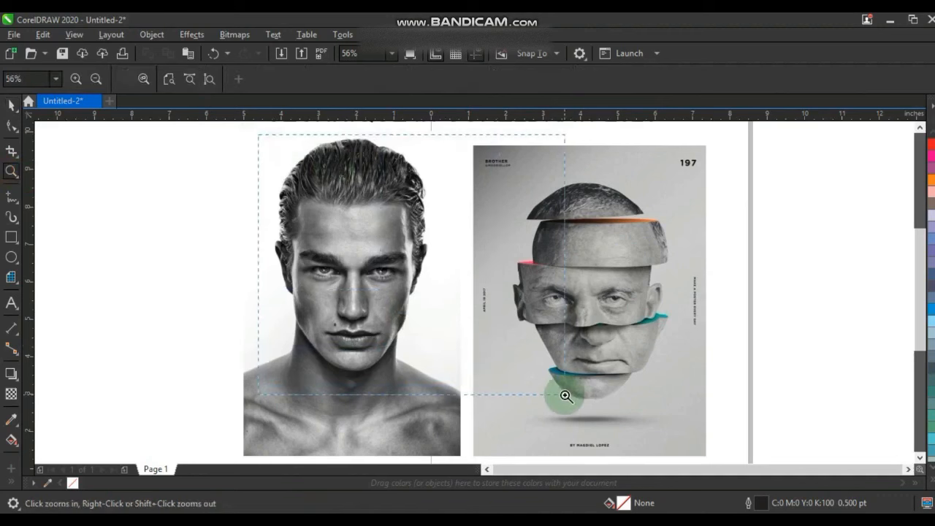
# Step: Trace the crown and right side of the portrait's hair down to the ear with connected freehand line segments
pyautogui.moveTo(281, 282); pyautogui.dragTo(548, 127)
pyautogui.click(10, 198)
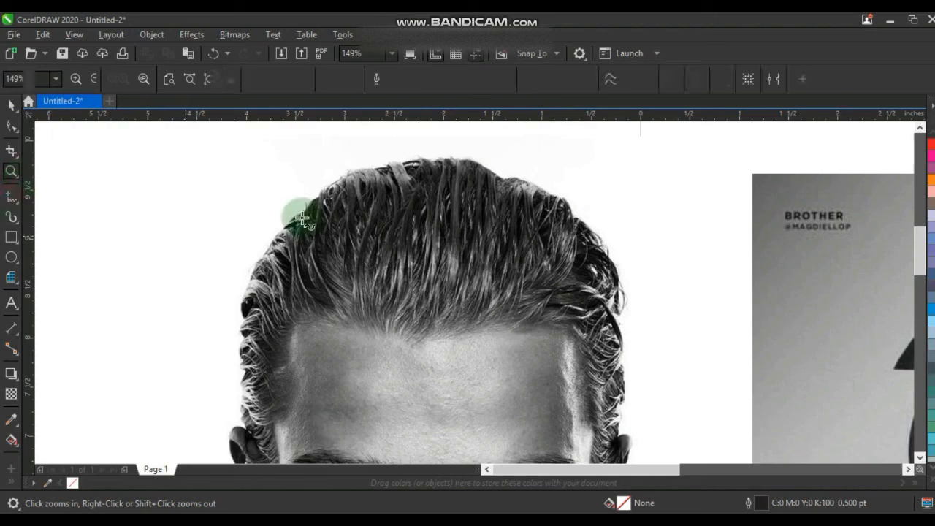
pyautogui.doubleClick(318, 199)
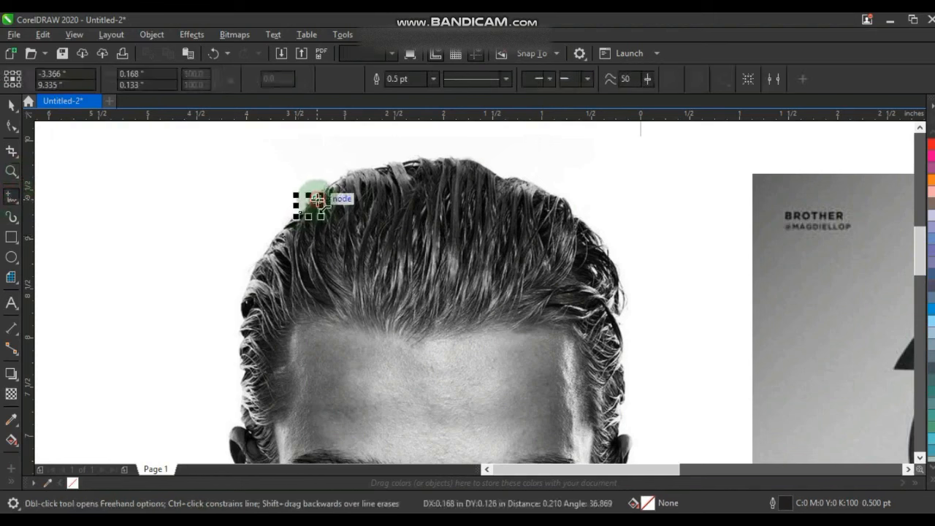
pyautogui.doubleClick(391, 170)
pyautogui.doubleClick(499, 181)
pyautogui.doubleClick(570, 220)
pyautogui.doubleClick(602, 251)
pyautogui.doubleClick(616, 303)
pyautogui.doubleClick(622, 359)
pyautogui.doubleClick(619, 408)
pyautogui.doubleClick(622, 438)
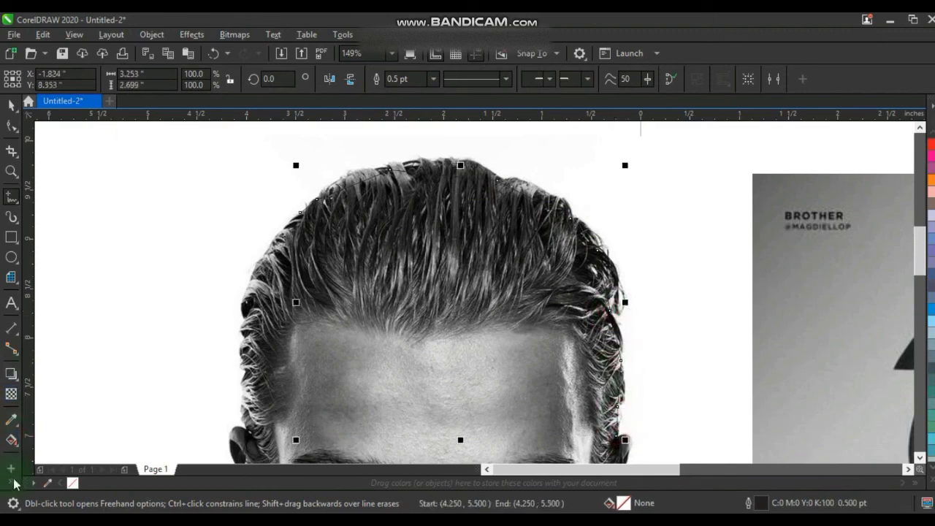
# Step: Give the traced curve a 3 pt outline in magenta (C:0 M:100 Y:0 K:0)
pyautogui.click(37, 473)
pyautogui.click(76, 442)
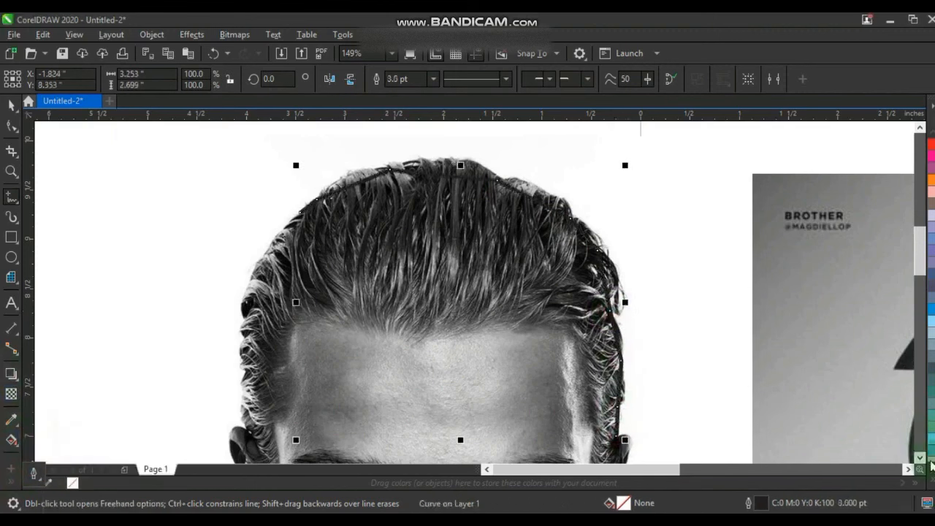
pyautogui.rightClick(931, 150)
# Step: Extend the traced path from its upper-left end down the left side of the hair and around the left ear to the earlobe
pyautogui.click(11, 171)
pyautogui.rightClick(274, 199)
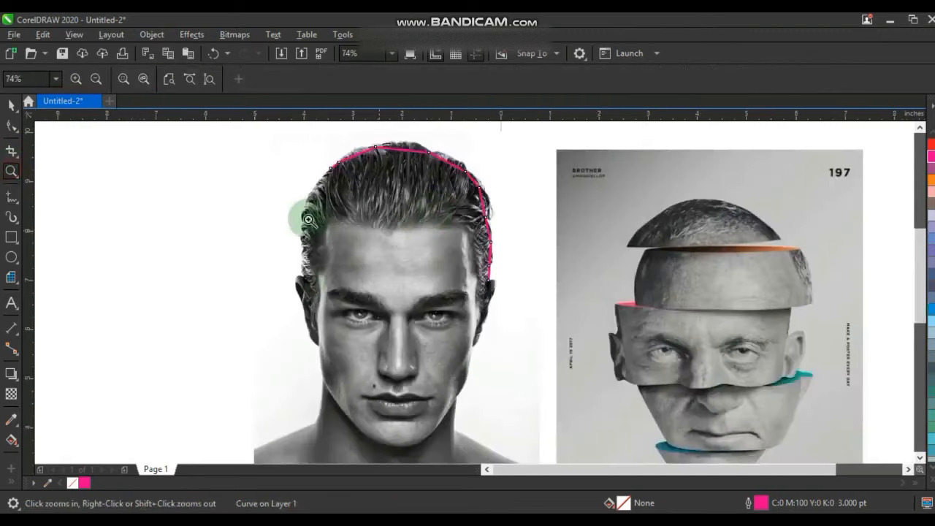
pyautogui.moveTo(544, 354); pyautogui.dragTo(588, 382)
pyautogui.click(11, 197)
pyautogui.click(378, 142)
pyautogui.doubleClick(336, 217)
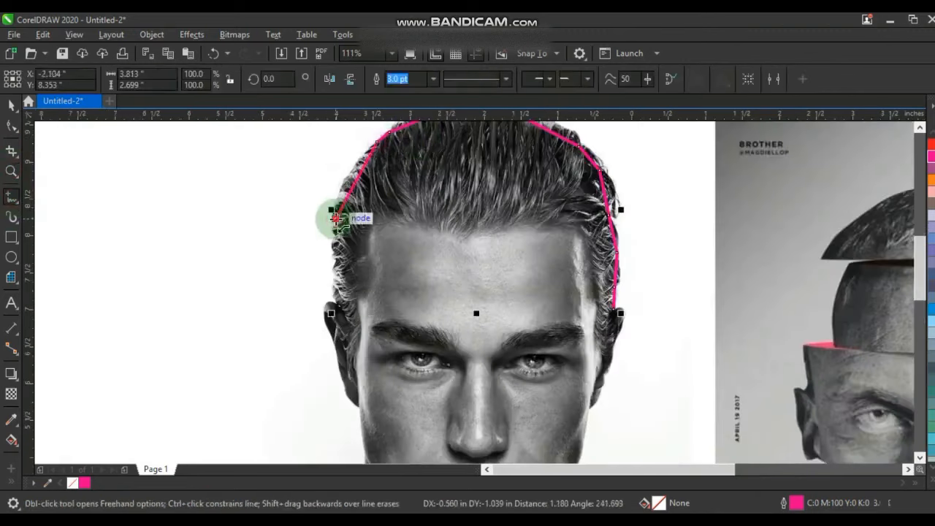
pyautogui.doubleClick(335, 261)
pyautogui.doubleClick(337, 302)
pyautogui.doubleClick(333, 336)
pyautogui.doubleClick(344, 384)
pyautogui.click(359, 404)
# Step: Extend the other end of the traced path down the outer edge of the right ear to the earlobe
pyautogui.click(613, 309)
pyautogui.doubleClick(611, 345)
pyautogui.doubleClick(603, 375)
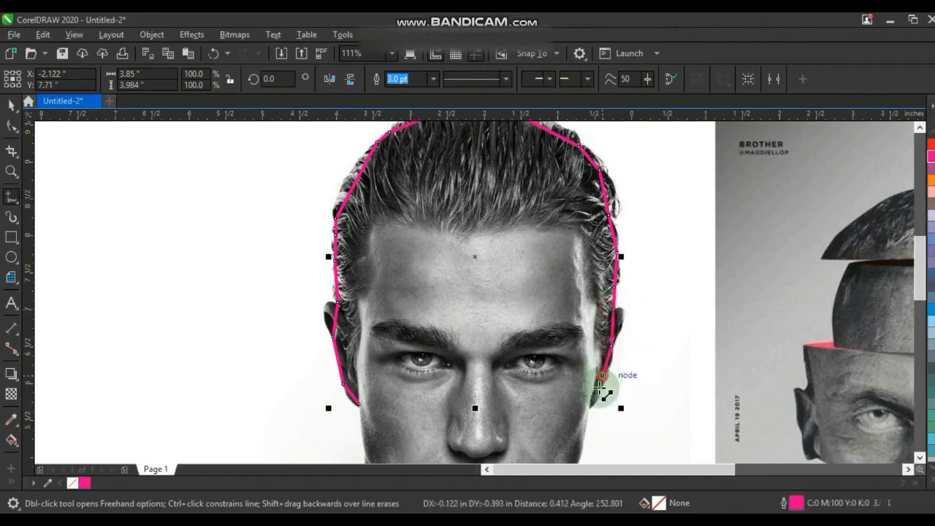
pyautogui.click(589, 406)
# Step: Trace the jaw and chin from the right earlobe and close the path at the left earlobe
pyautogui.click(920, 457)
pyautogui.click(919, 456)
pyautogui.doubleClick(560, 312)
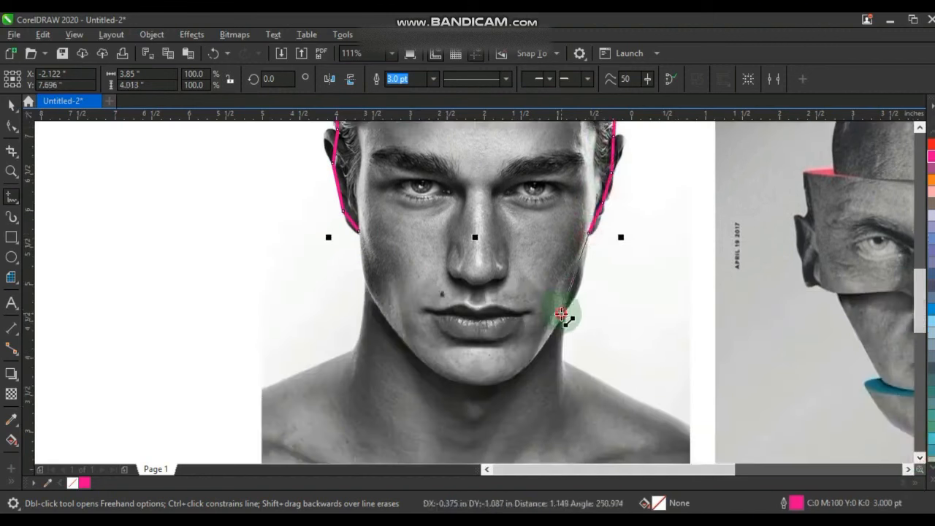
pyautogui.doubleClick(503, 381)
pyautogui.doubleClick(420, 360)
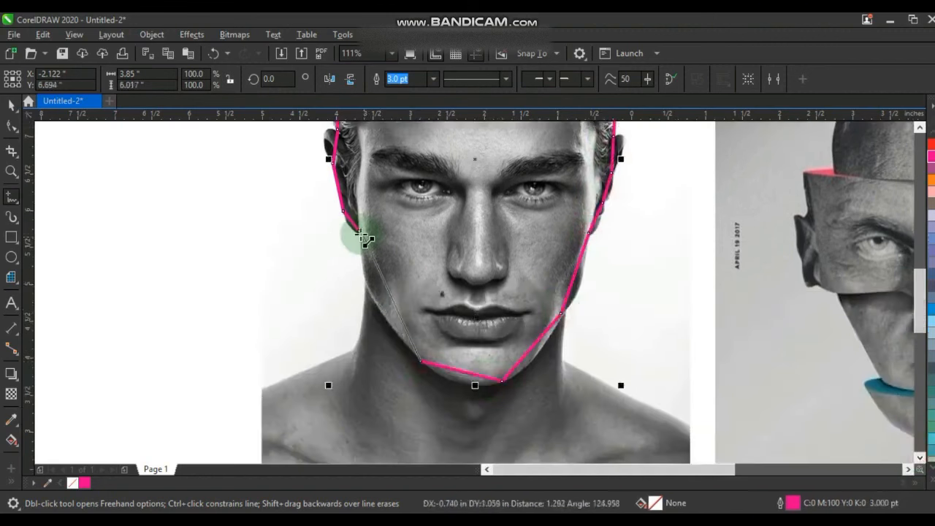
pyautogui.click(358, 231)
# Step: Select all nodes of the head outline and convert its straight segments to curves
pyautogui.click(11, 128)
pyautogui.scroll(-2, 421, 299)
pyautogui.moveTo(520, 365); pyautogui.dragTo(281, 138)
pyautogui.click(209, 81)
# Step: Bend the outline segments along both sides of the jaw and under the chin to follow the face
pyautogui.click(12, 171)
pyautogui.moveTo(371, 246); pyautogui.dragTo(556, 350)
pyautogui.click(12, 128)
pyautogui.moveTo(284, 285); pyautogui.dragTo(268, 291)
pyautogui.moveTo(395, 403); pyautogui.dragTo(391, 420)
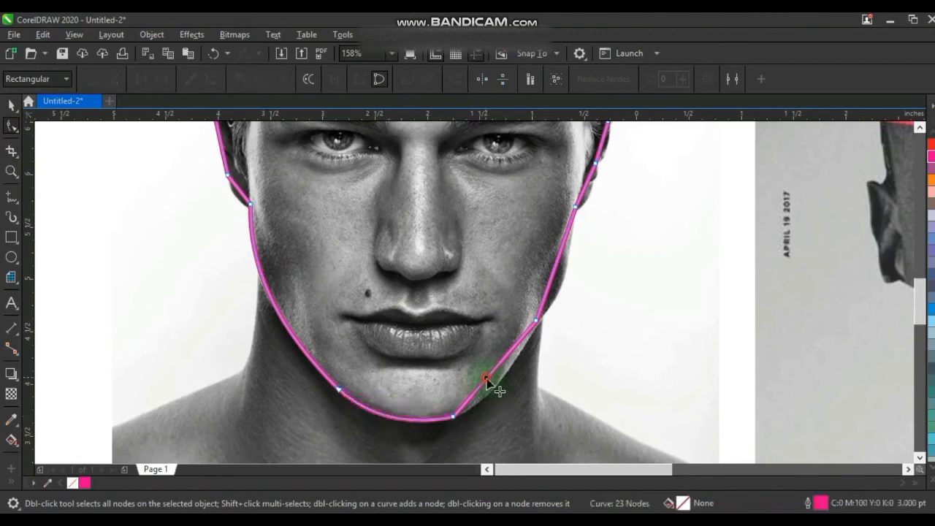
pyautogui.moveTo(486, 379); pyautogui.dragTo(491, 391)
pyautogui.moveTo(557, 284); pyautogui.dragTo(587, 201)
# Step: Bend the outline segments around both ears to follow their outer edges
pyautogui.scroll(5, 607, 323)
pyautogui.moveTo(606, 320); pyautogui.dragTo(626, 260)
pyautogui.moveTo(207, 252); pyautogui.dragTo(201, 248)
pyautogui.moveTo(235, 360); pyautogui.dragTo(231, 383)
# Step: Bend the outline segments along the left and right sides of the hair to match its contour
pyautogui.click(919, 128)
pyautogui.click(919, 128)
pyautogui.click(919, 128)
pyautogui.click(919, 128)
pyautogui.click(611, 274)
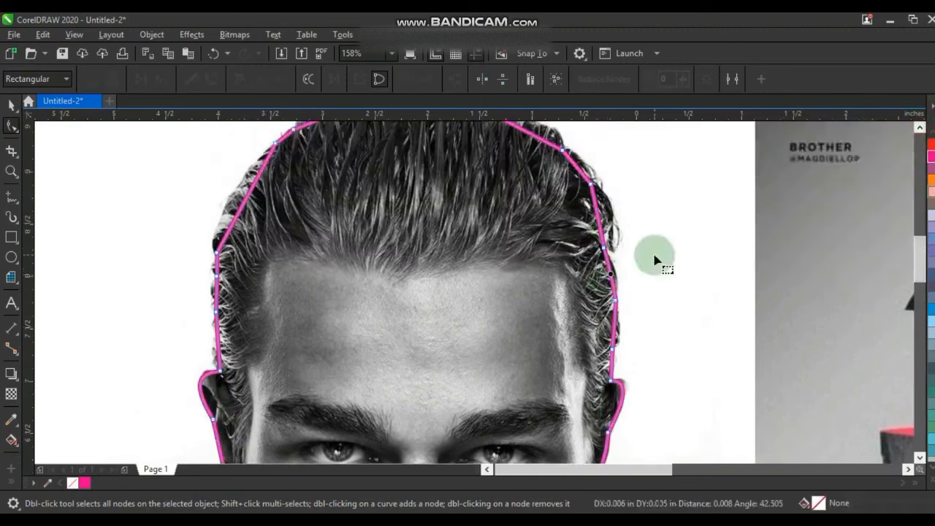
pyautogui.moveTo(240, 210); pyautogui.dragTo(225, 200)
pyautogui.moveTo(202, 271); pyautogui.dragTo(212, 290)
pyautogui.moveTo(598, 212); pyautogui.dragTo(605, 208)
# Step: Bend the outline segments across the top of the hair into smooth arcs that follow the crown
pyautogui.click(919, 128)
pyautogui.click(919, 128)
pyautogui.click(920, 128)
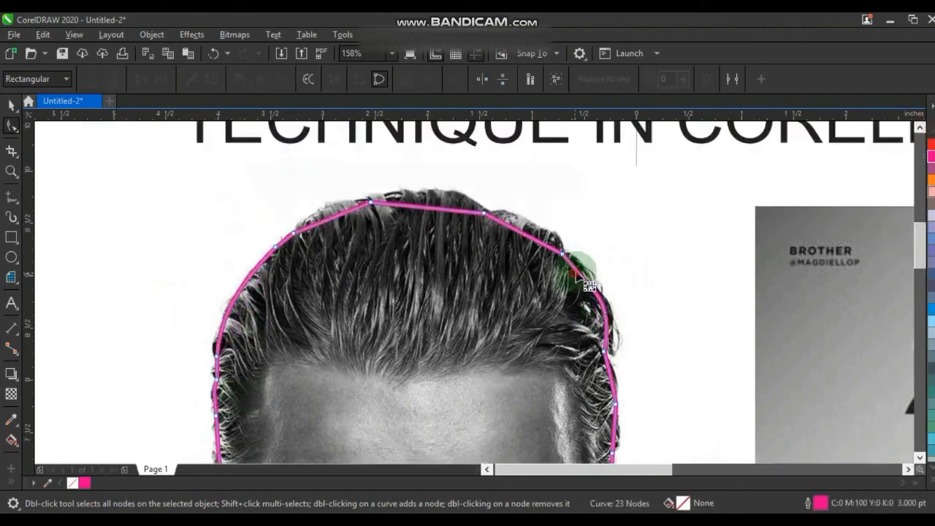
pyautogui.moveTo(576, 269); pyautogui.dragTo(582, 264)
pyautogui.moveTo(537, 240); pyautogui.dragTo(540, 232)
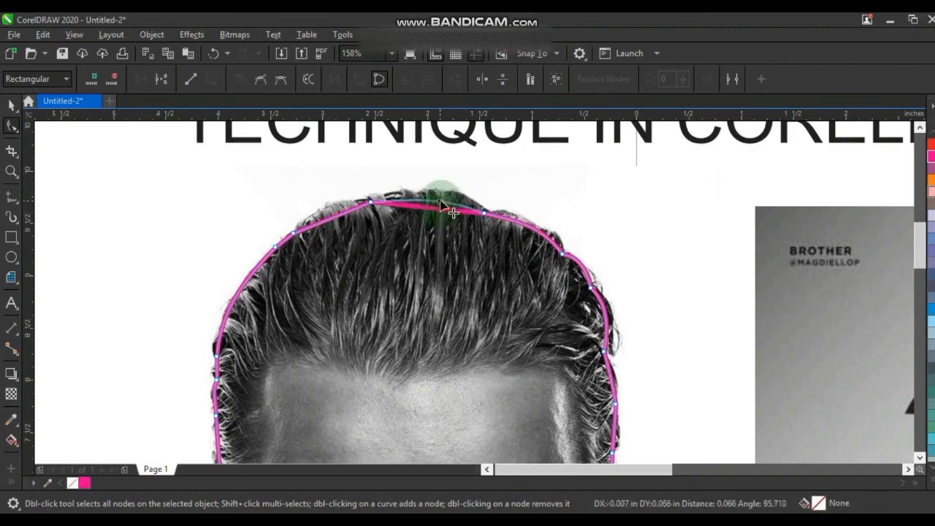
pyautogui.moveTo(442, 209); pyautogui.dragTo(441, 199)
pyautogui.click(349, 219)
pyautogui.moveTo(336, 217); pyautogui.dragTo(333, 210)
# Step: PowerClip the portrait photo inside the magenta head outline
pyautogui.press('z')
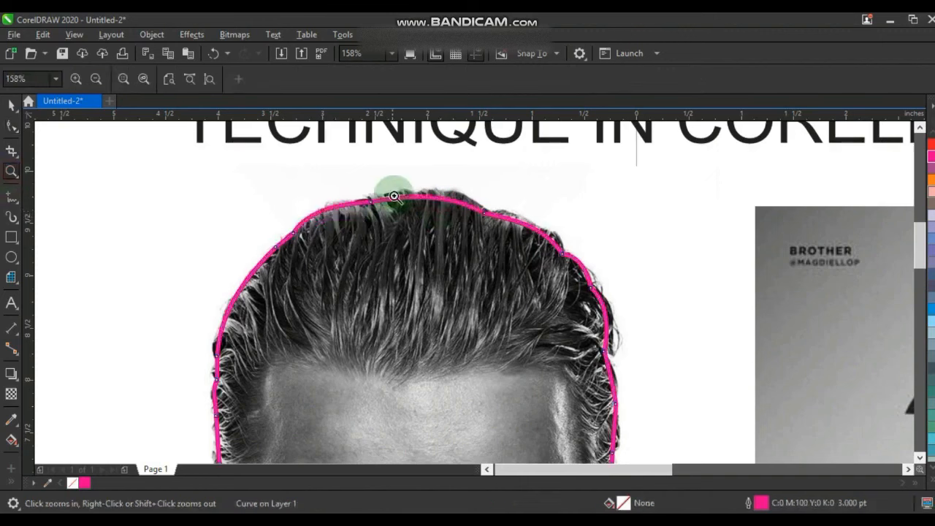
pyautogui.rightClick(405, 196)
pyautogui.click(10, 106)
pyautogui.click(239, 268)
pyautogui.click(409, 372)
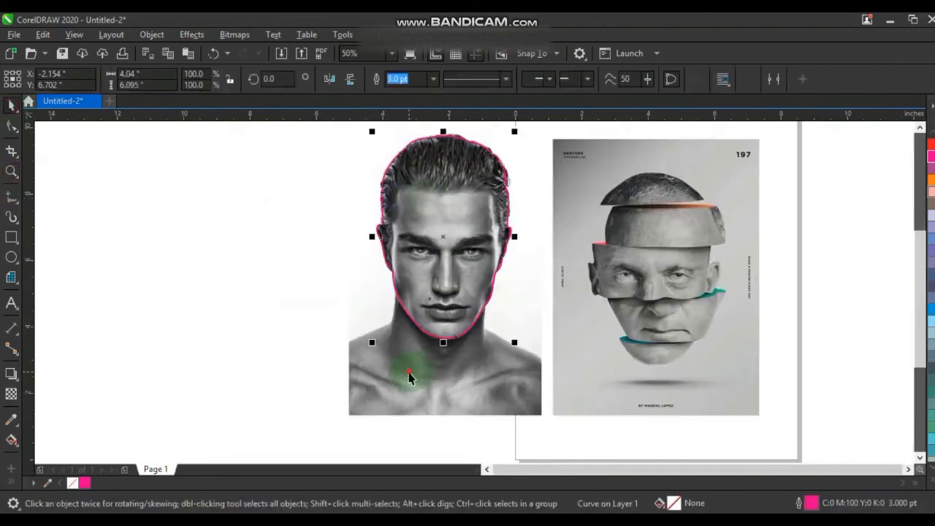
pyautogui.click(150, 35)
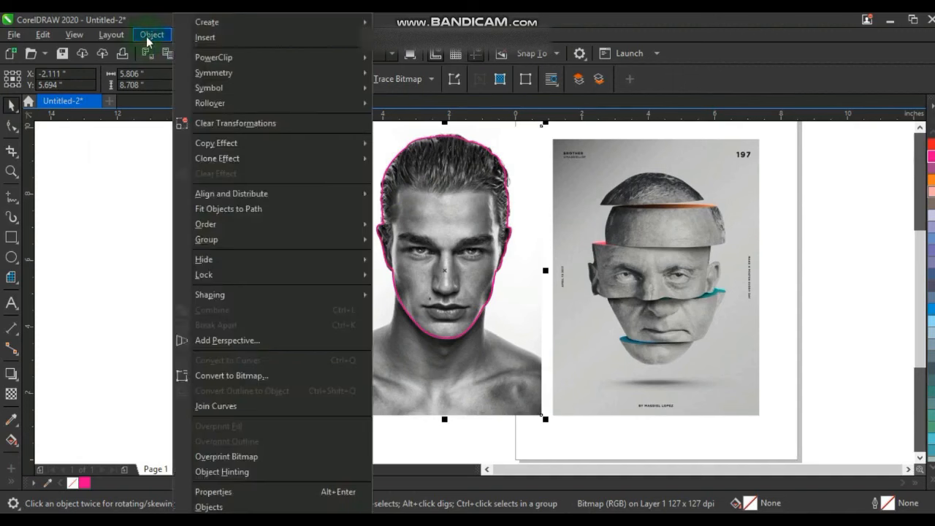
pyautogui.moveTo(220, 65)
pyautogui.click(428, 57)
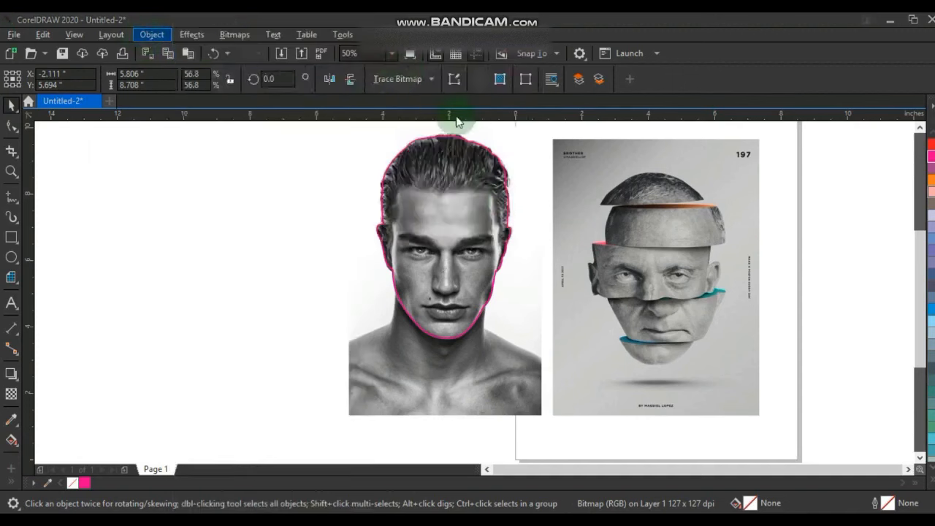
pyautogui.click(493, 156)
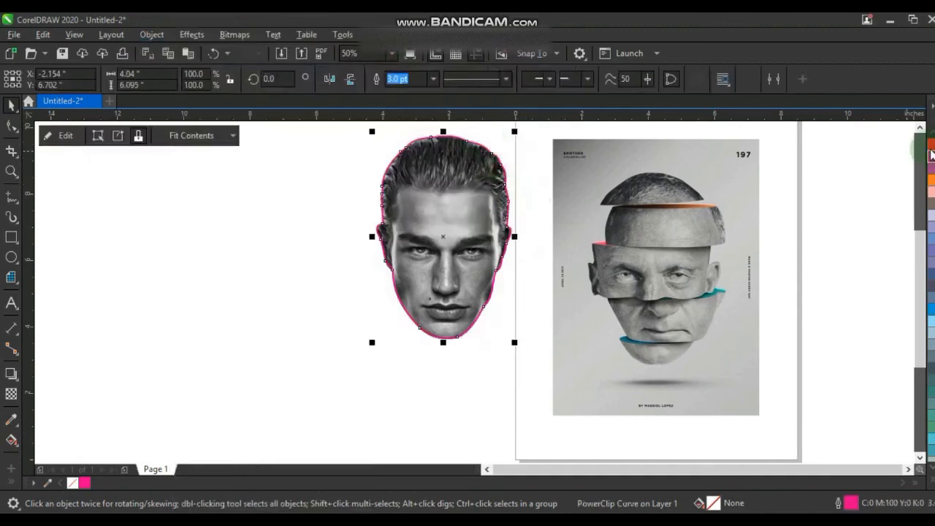
# Step: Remove the outline colour from the clipped head and move the head farther left, away from the reference poster
pyautogui.click(932, 483)
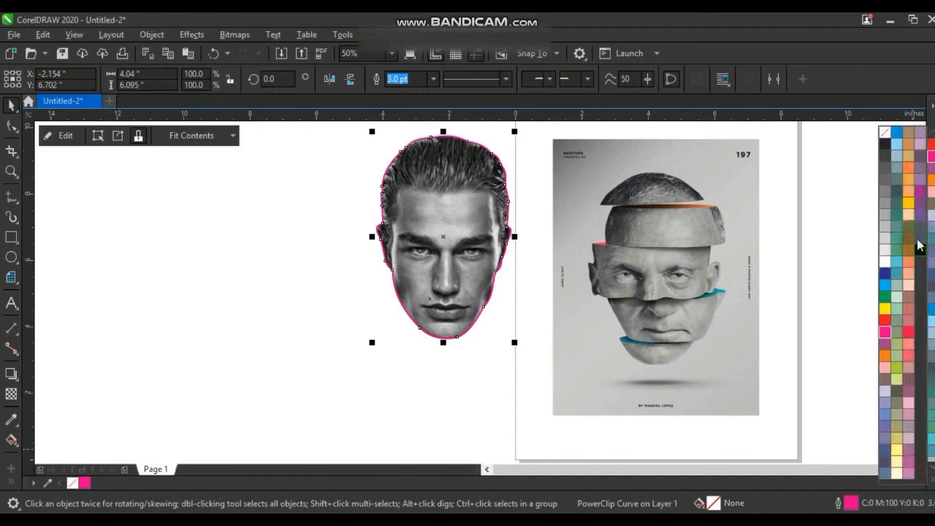
pyautogui.rightClick(891, 135)
pyautogui.click(804, 223)
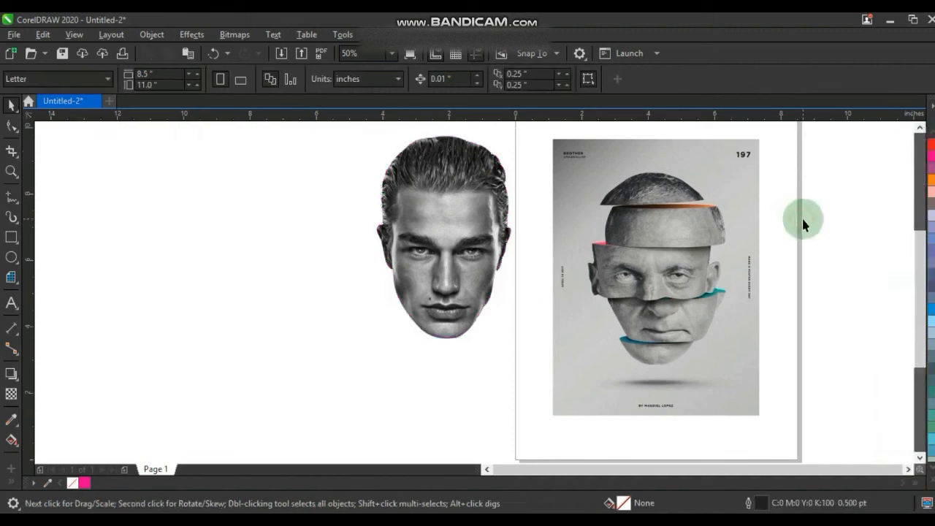
pyautogui.moveTo(452, 276); pyautogui.dragTo(350, 282)
pyautogui.click(485, 297)
# Step: Draw an upright rectangle between the head and the reference poster, narrowing it to about 6.46 by 8.67 inches
pyautogui.press('F6')
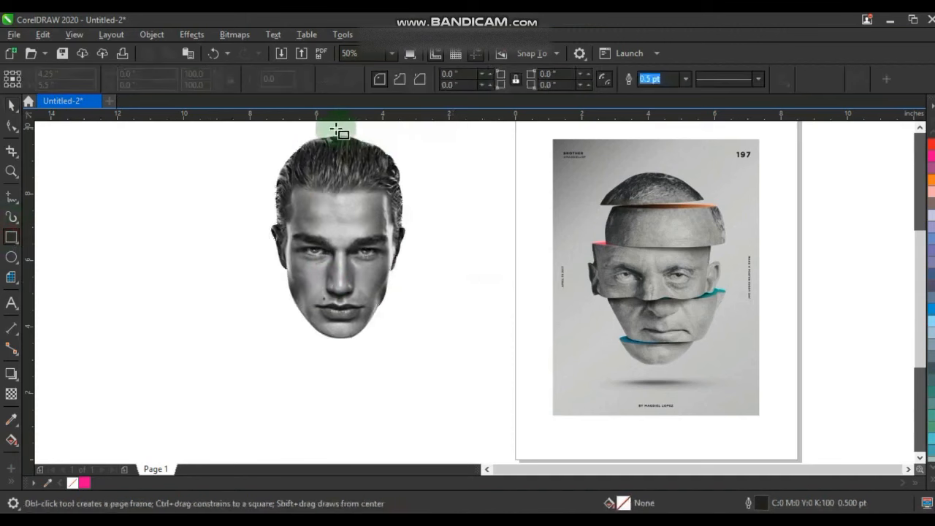
pyautogui.moveTo(311, 133); pyautogui.dragTo(540, 420)
pyautogui.press('space')
pyautogui.click(460, 299)
pyautogui.click(300, 275)
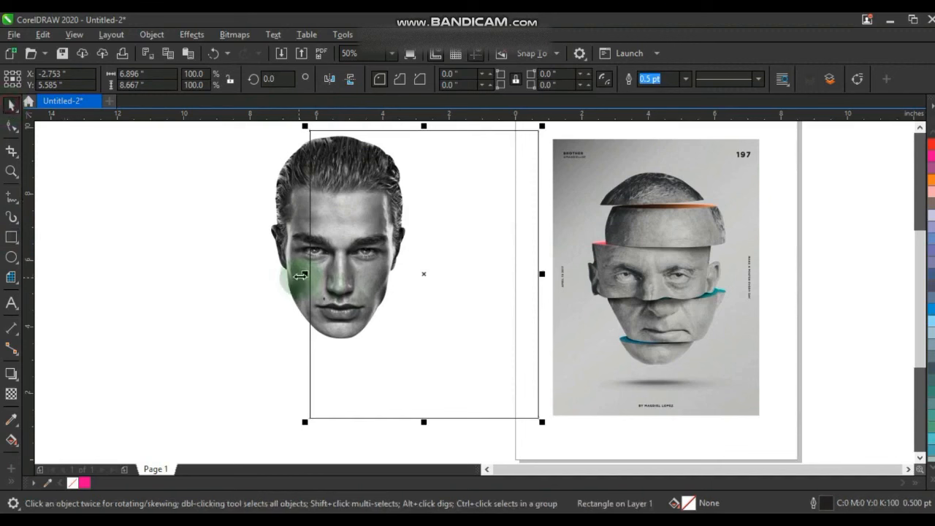
pyautogui.moveTo(306, 274); pyautogui.dragTo(320, 274)
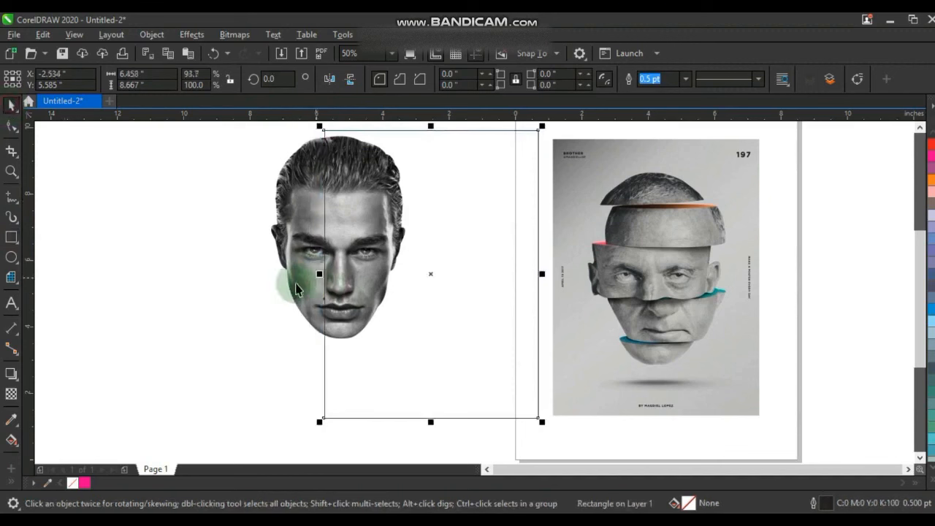
# Step: Fill the rectangle with 20% black (C:0 M:0 Y:0 K:20)
pyautogui.click(563, 54)
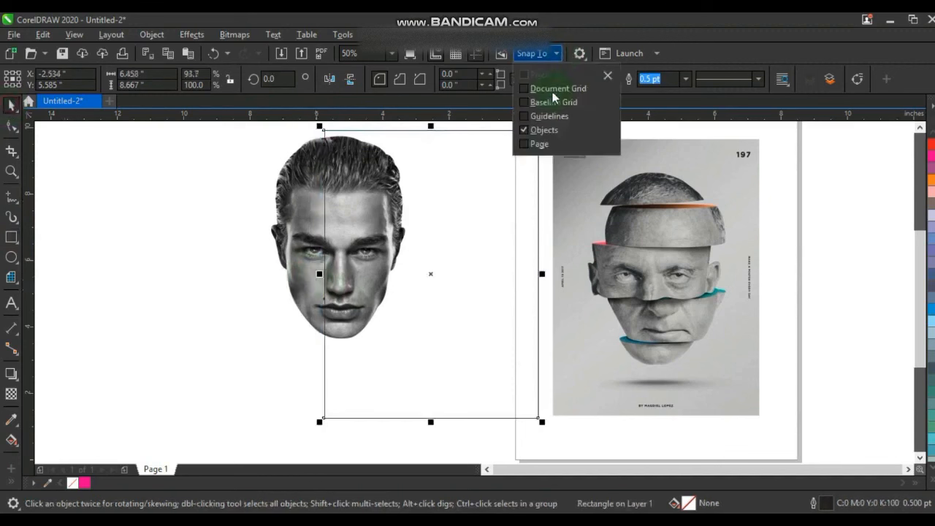
pyautogui.click(519, 226)
pyautogui.click(544, 235)
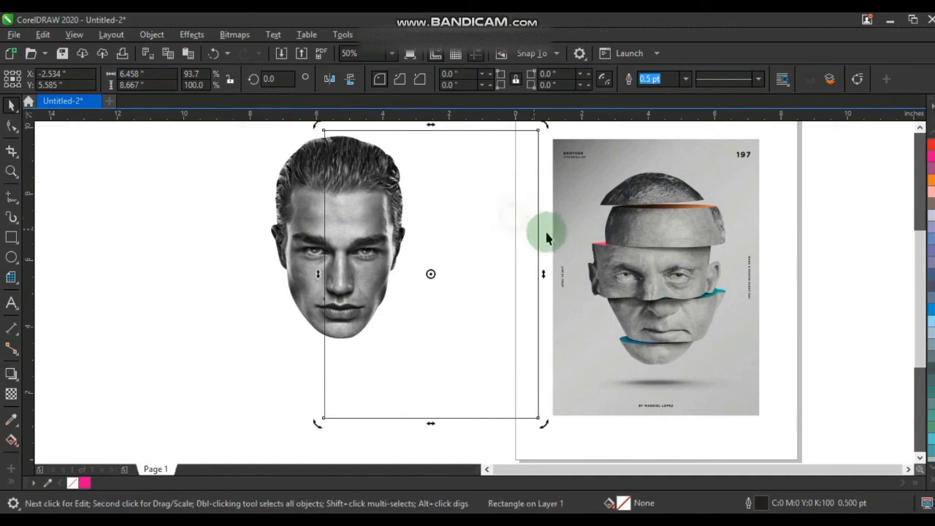
pyautogui.click(933, 479)
pyautogui.click(885, 192)
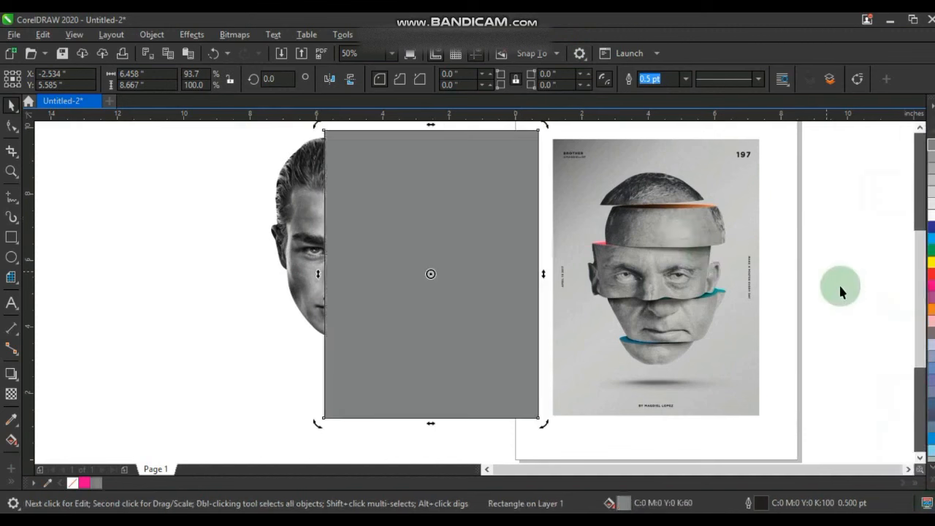
pyautogui.click(930, 194)
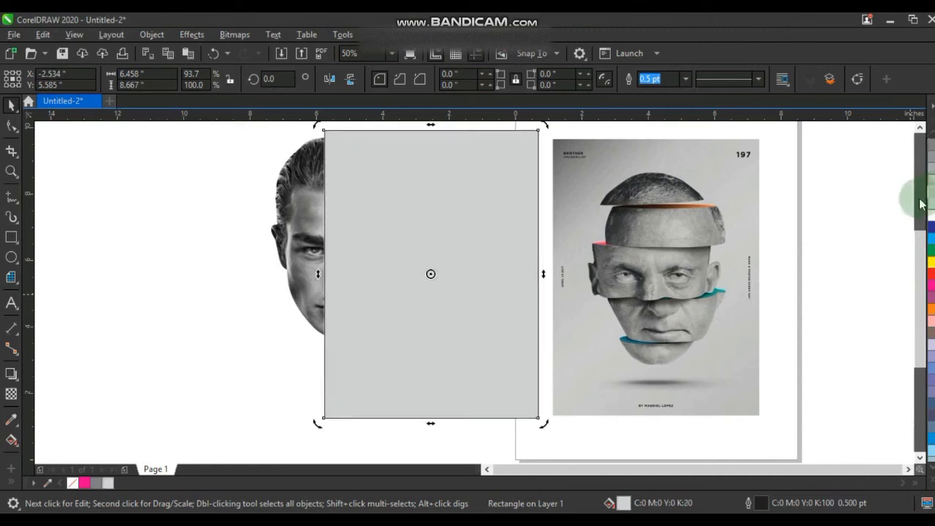
# Step: Apply an elliptical fountain fill to the rectangle, white at the centre fading to light grey, and adjust its centre and extent
pyautogui.click(11, 440)
pyautogui.moveTo(429, 217); pyautogui.dragTo(428, 368)
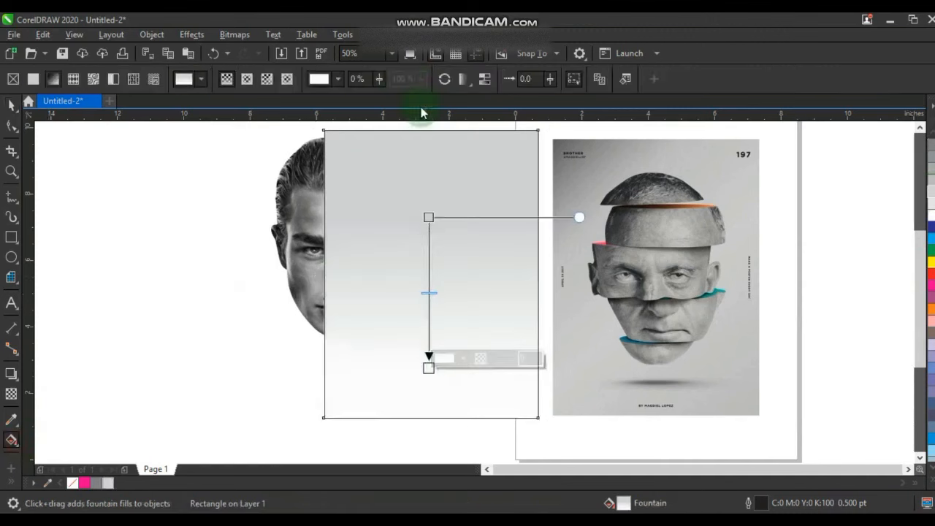
pyautogui.click(247, 79)
pyautogui.moveTo(487, 292); pyautogui.dragTo(539, 298)
pyautogui.moveTo(431, 285); pyautogui.dragTo(432, 280)
pyautogui.moveTo(428, 368); pyautogui.dragTo(435, 398)
pyautogui.moveTo(437, 339); pyautogui.dragTo(437, 344)
pyautogui.moveTo(601, 286); pyautogui.dragTo(557, 277)
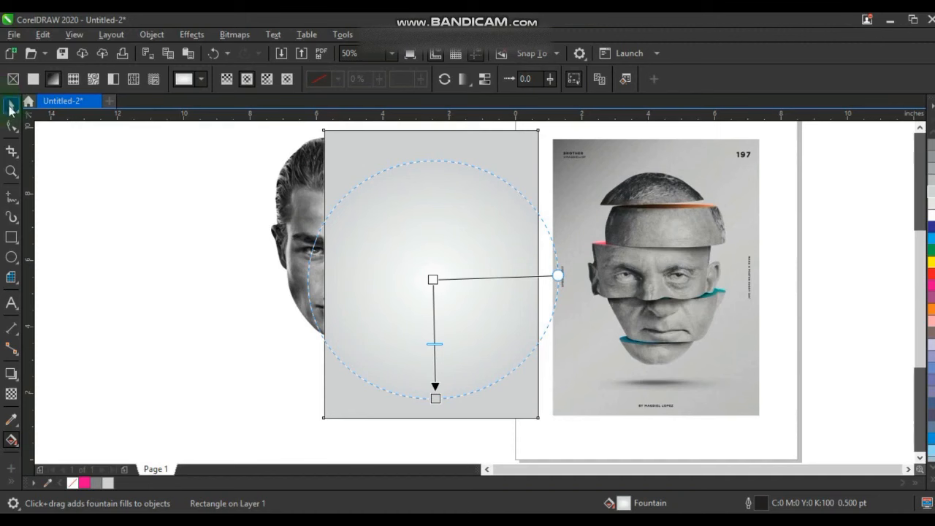
# Step: Send the gradient rectangle to the back, move the head onto it and centre the two horizontally
pyautogui.click(12, 105)
pyautogui.hotkey('shift', 'pagedown')
pyautogui.click(366, 271)
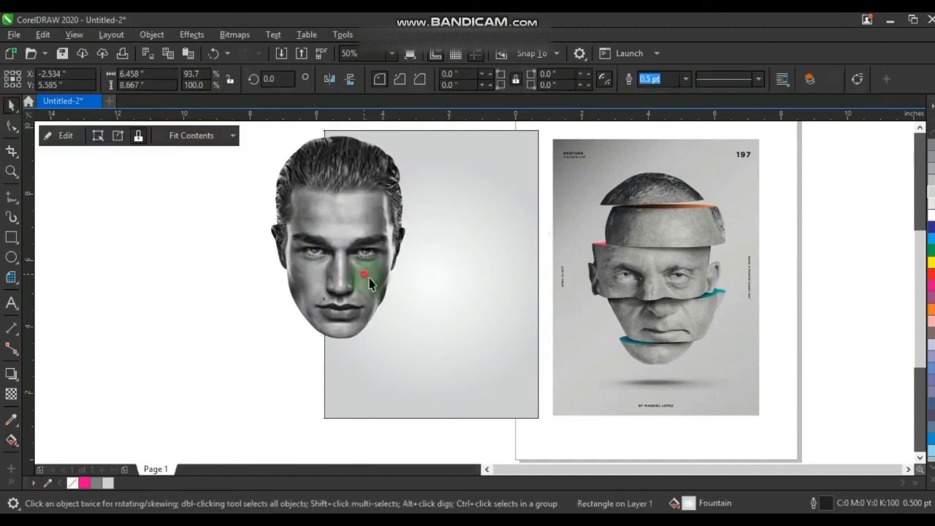
pyautogui.moveTo(365, 271); pyautogui.dragTo(455, 301)
pyautogui.keyDown('shift'); pyautogui.click(519, 280); pyautogui.keyUp('shift')
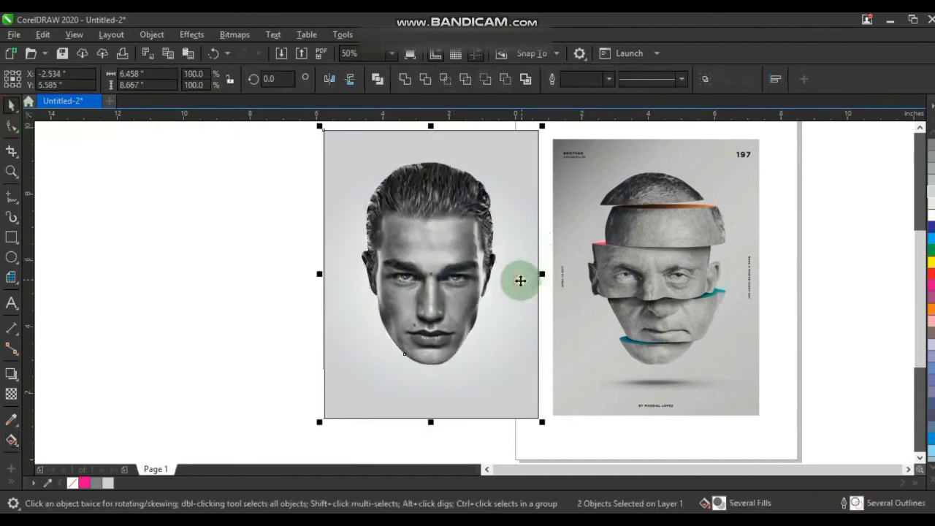
pyautogui.press('c')
pyautogui.click(251, 295)
# Step: Enlarge the clipped head slightly and proportionally about its centre on the gradient background
pyautogui.click(440, 280)
pyautogui.moveTo(501, 154); pyautogui.dragTo(527, 157)
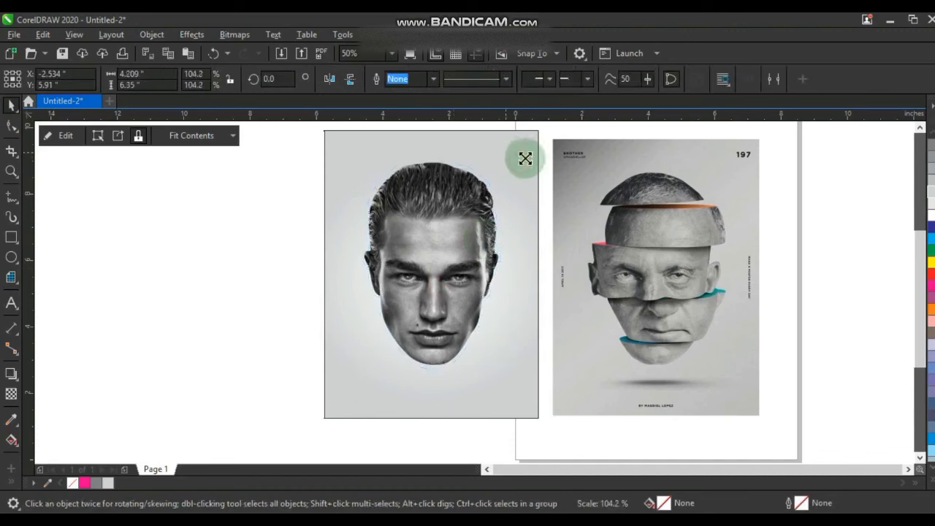
pyautogui.keyDown('shift'); pyautogui.click(589, 171); pyautogui.keyUp('shift')
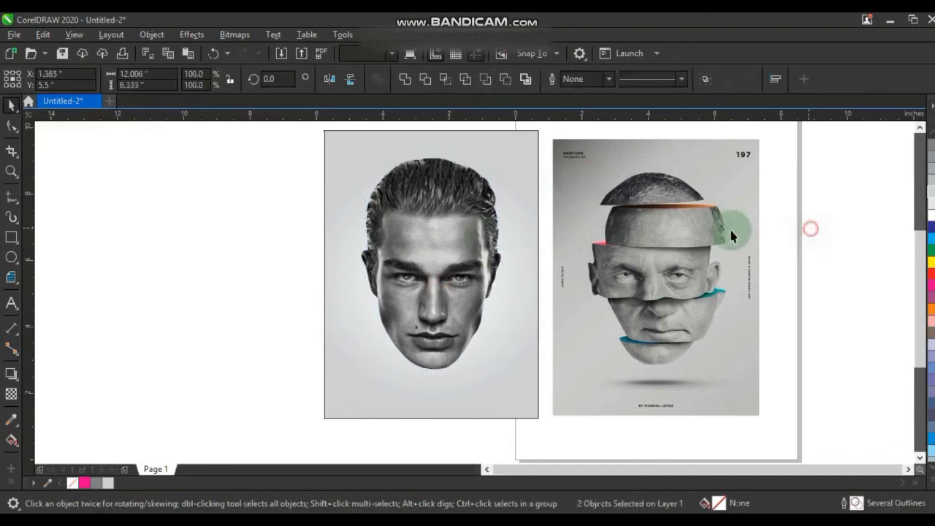
pyautogui.click(810, 228)
# Step: Draw a horizontal line about 5.42 inches long across the portrait's hairline and set its outline width to 2 pt
pyautogui.click(12, 171)
pyautogui.moveTo(319, 172); pyautogui.dragTo(776, 388)
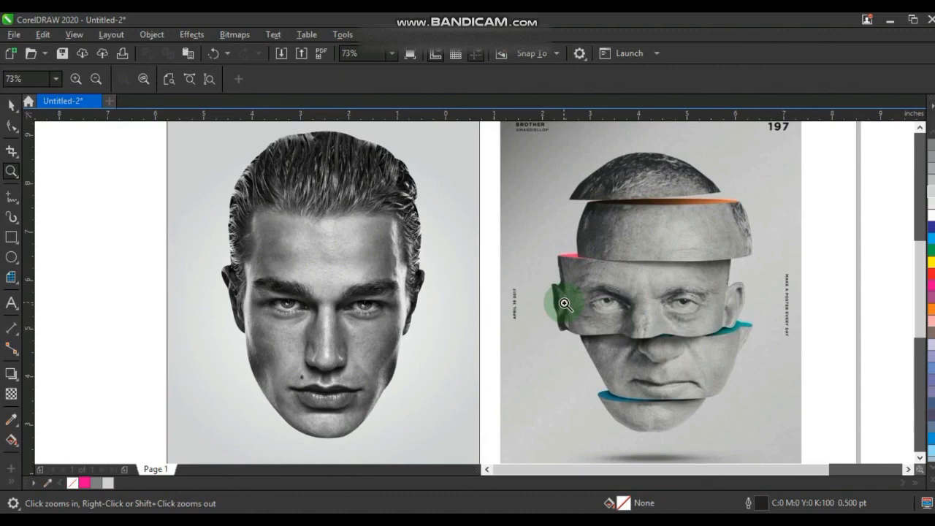
pyautogui.click(12, 198)
pyautogui.click(190, 207)
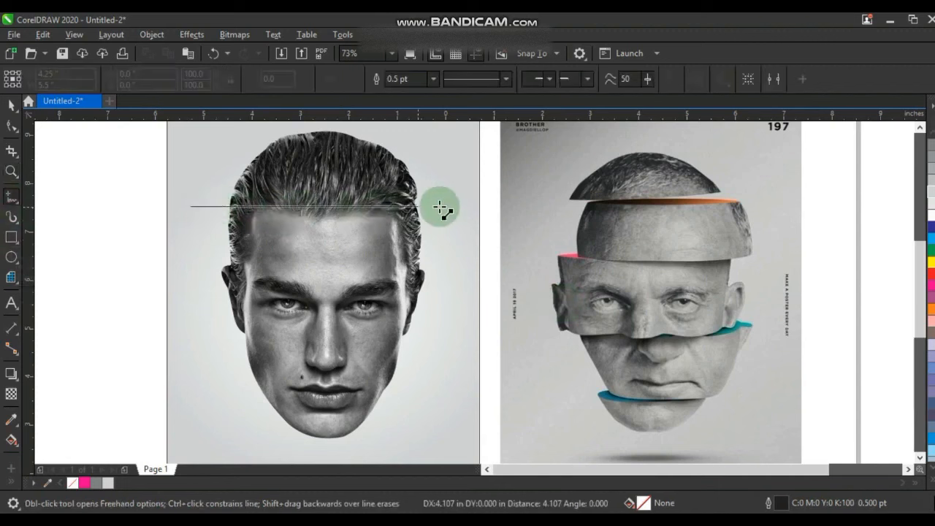
pyautogui.click(453, 208)
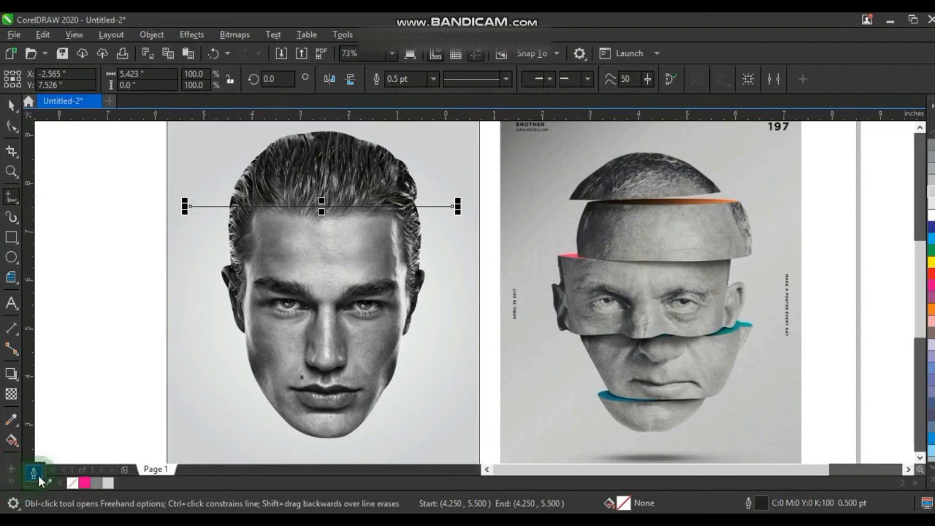
pyautogui.click(34, 478)
pyautogui.click(77, 425)
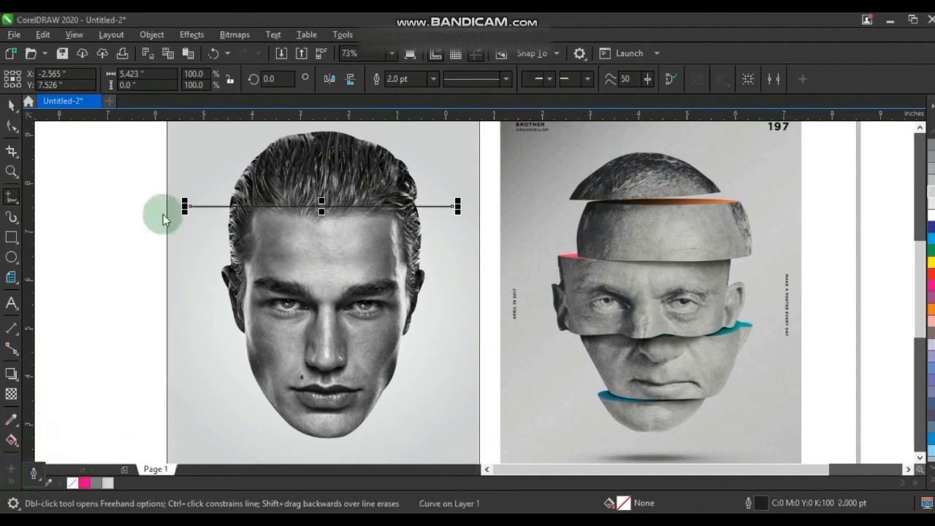
# Step: Duplicate the hairline line straight down three times, placing copies above the eyebrows, across the nose and below the lips
pyautogui.click(11, 108)
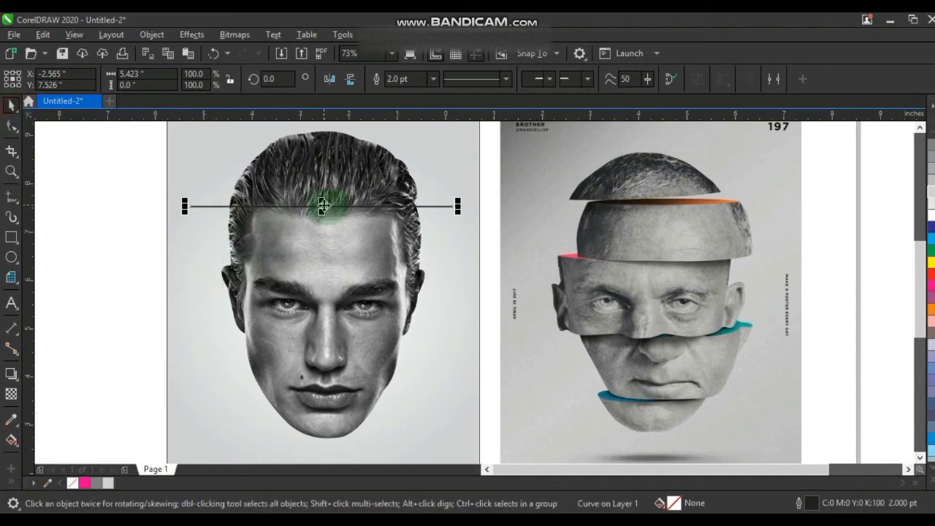
pyautogui.moveTo(324, 214); pyautogui.dragTo(322, 264)
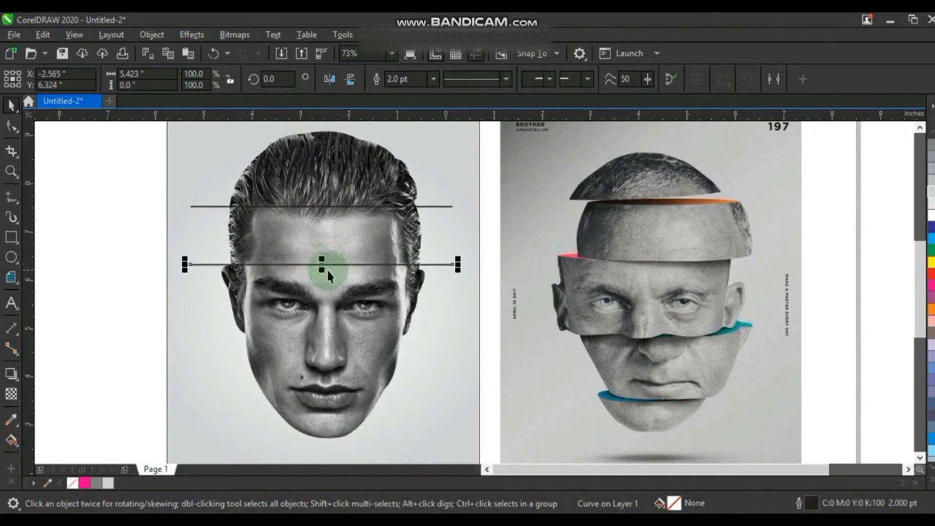
pyautogui.moveTo(331, 265); pyautogui.dragTo(339, 358)
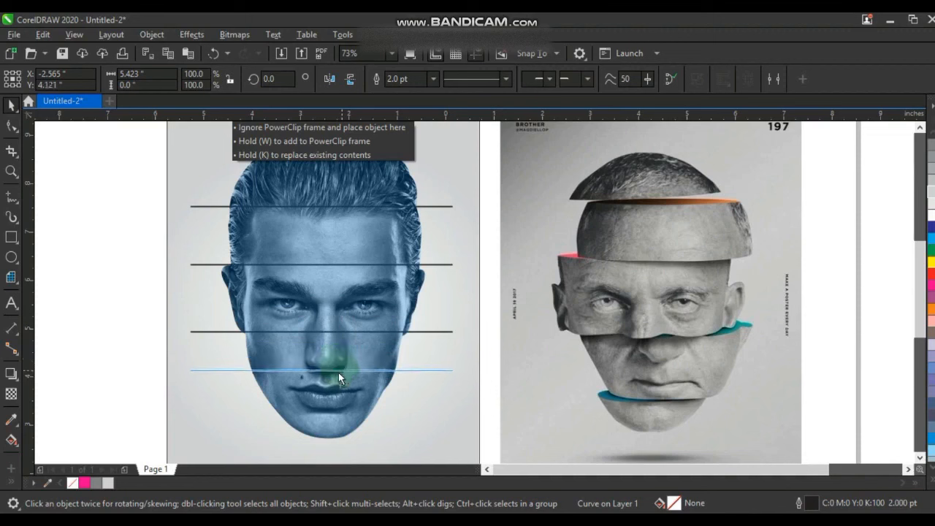
pyautogui.moveTo(339, 402); pyautogui.dragTo(338, 412)
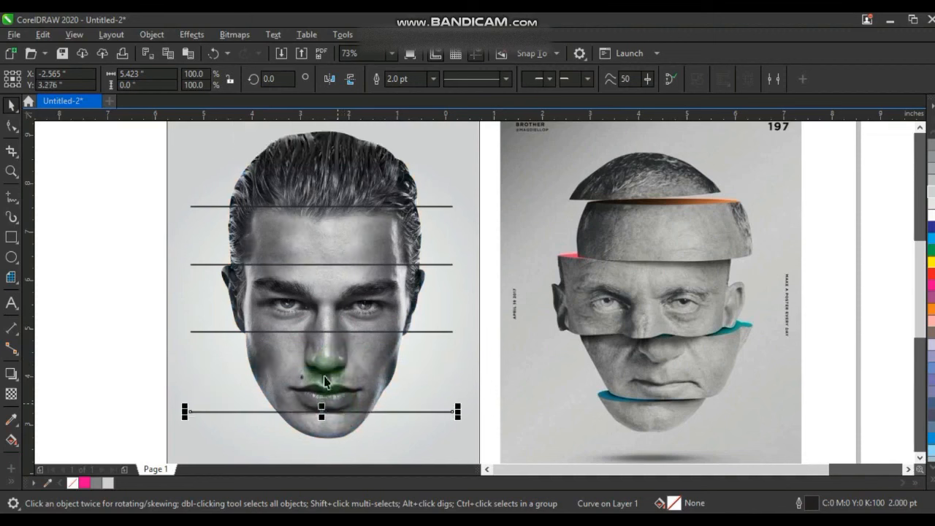
# Step: Lower the nose line to just above the nostrils and shift the line above the eyebrows slightly down
pyautogui.moveTo(331, 337); pyautogui.dragTo(329, 348)
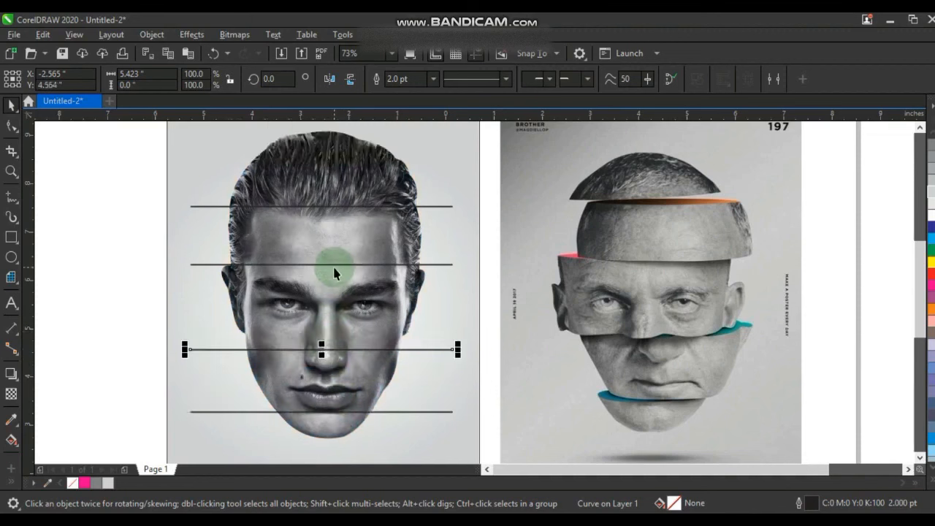
pyautogui.click(334, 268)
pyautogui.moveTo(334, 269); pyautogui.dragTo(335, 274)
pyautogui.click(121, 283)
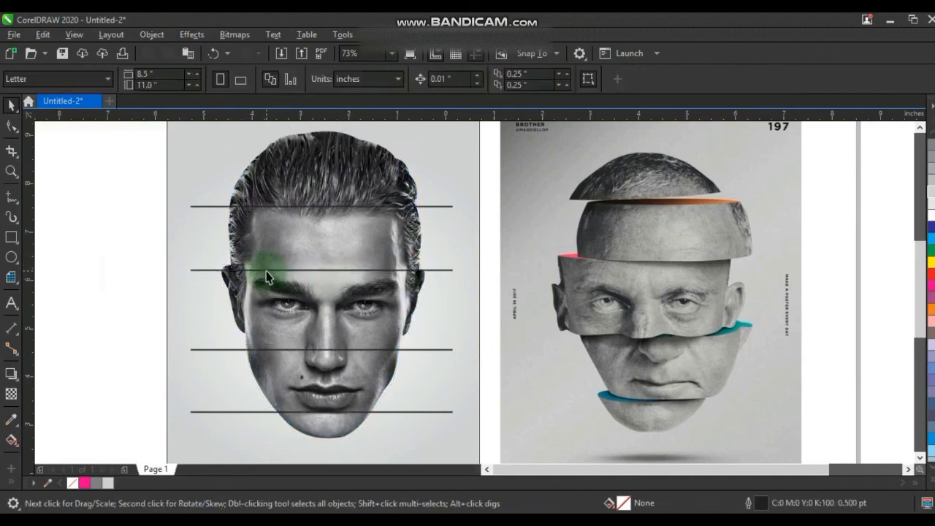
# Step: Convert the line above the eyebrows to a curve and bend it so its middle sags gently below its raised ends
pyautogui.click(195, 273)
pyautogui.click(11, 132)
pyautogui.moveTo(130, 238); pyautogui.dragTo(493, 282)
pyautogui.click(331, 294)
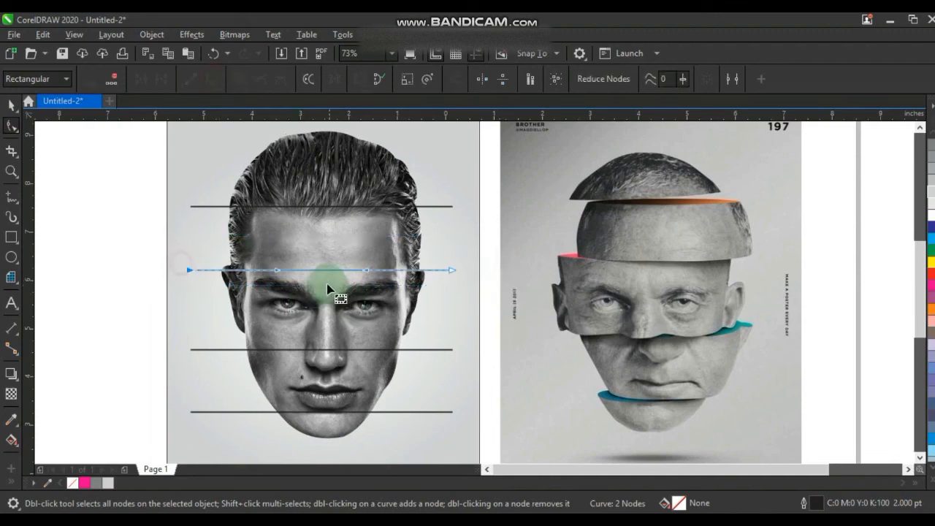
pyautogui.moveTo(364, 272); pyautogui.dragTo(364, 277)
pyautogui.moveTo(277, 271); pyautogui.dragTo(277, 274)
pyautogui.moveTo(155, 259); pyautogui.dragTo(241, 282)
pyautogui.moveTo(333, 267); pyautogui.dragTo(335, 273)
# Step: Add two nodes to the nose line, convert it to curves and shape it with arched sides and a dip under the nose
pyautogui.click(300, 349)
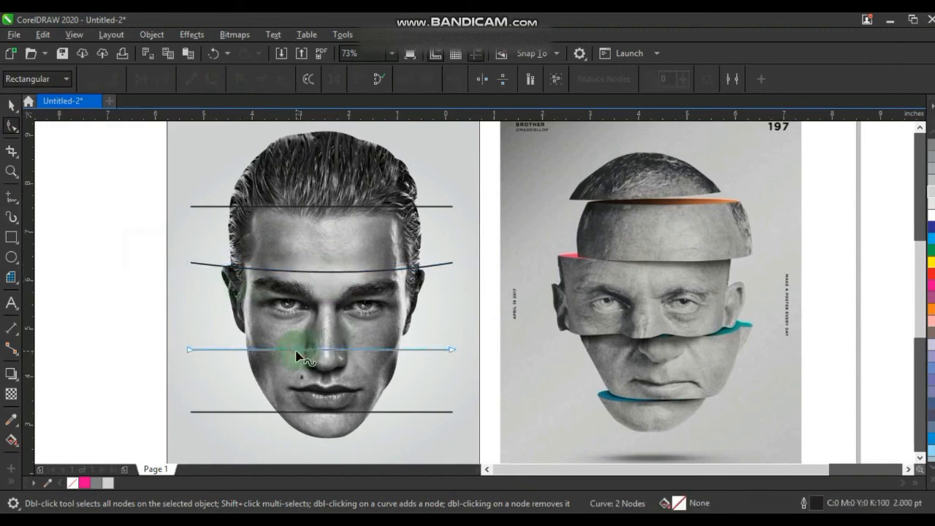
pyautogui.doubleClick(304, 350)
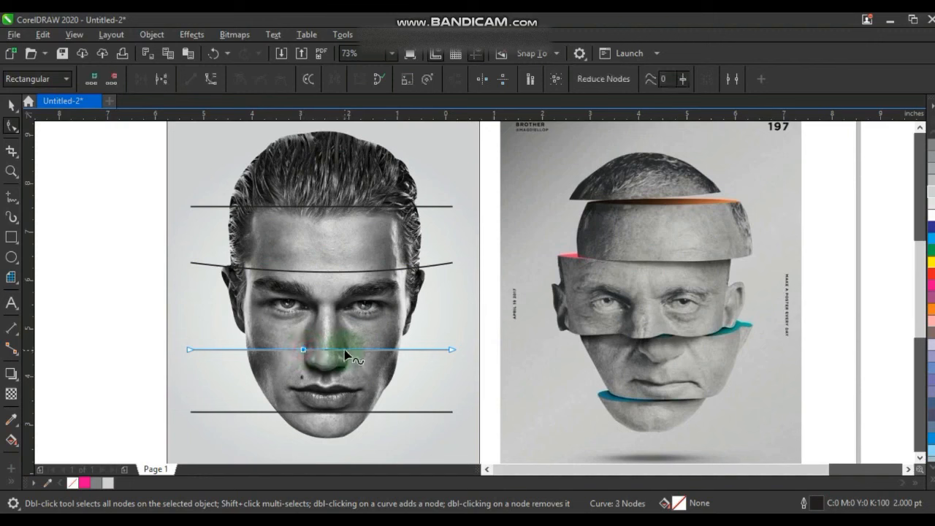
pyautogui.doubleClick(346, 350)
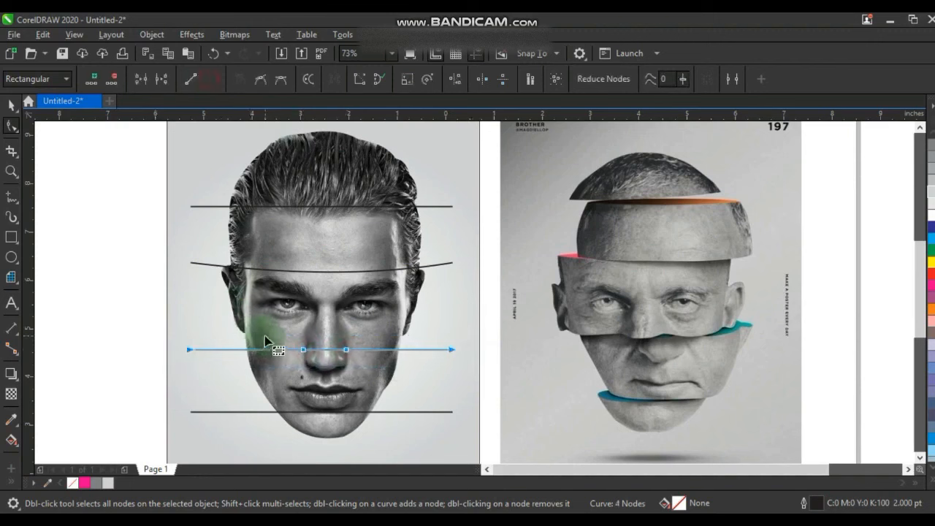
pyautogui.moveTo(302, 350); pyautogui.dragTo(302, 345)
pyautogui.hotkey('ctrl', 'z')
pyautogui.click(302, 350)
pyautogui.moveTo(266, 350); pyautogui.dragTo(265, 346)
pyautogui.click(390, 356)
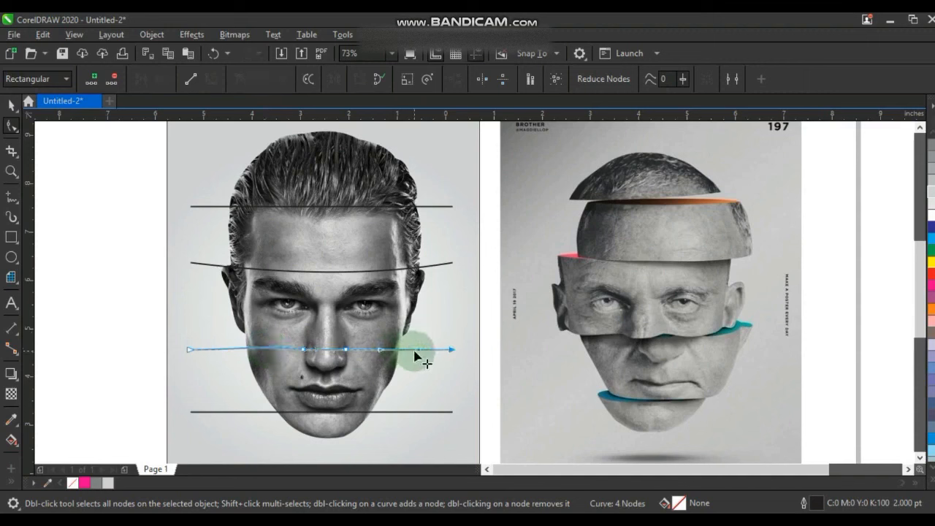
pyautogui.click(328, 351)
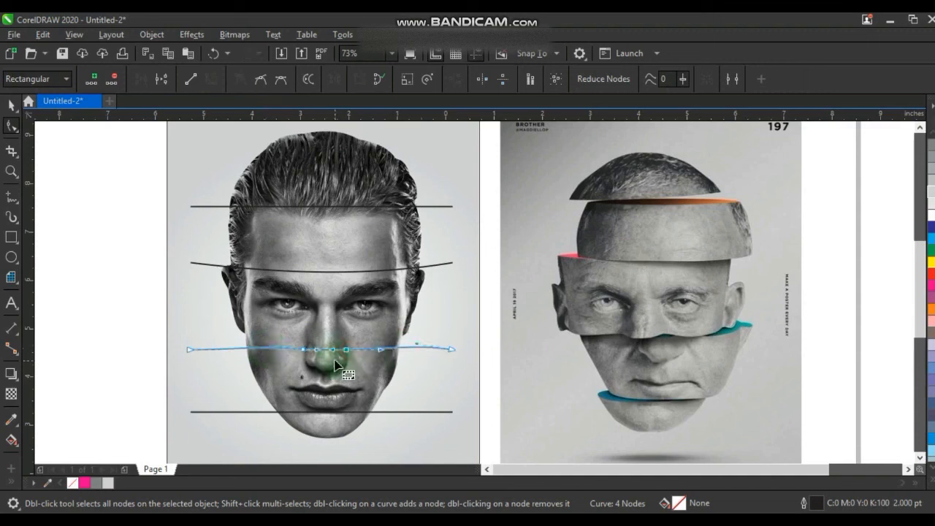
pyautogui.moveTo(333, 351)
pyautogui.mouseDown()
pyautogui.moveTo(317, 356)
pyautogui.moveTo(335, 359)
pyautogui.mouseUp()
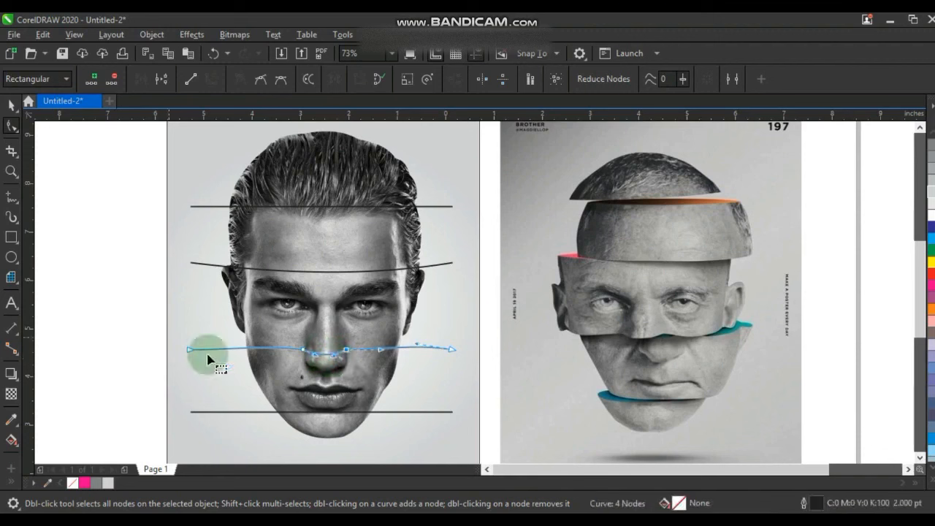
# Step: Convert the chin line to a curve and raise both ends so it sags slightly in the middle
pyautogui.click(379, 413)
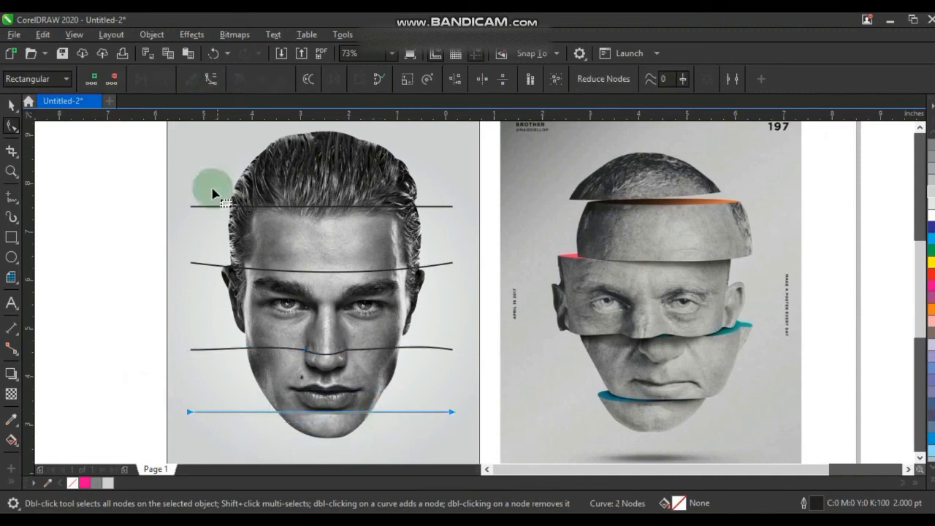
pyautogui.click(209, 79)
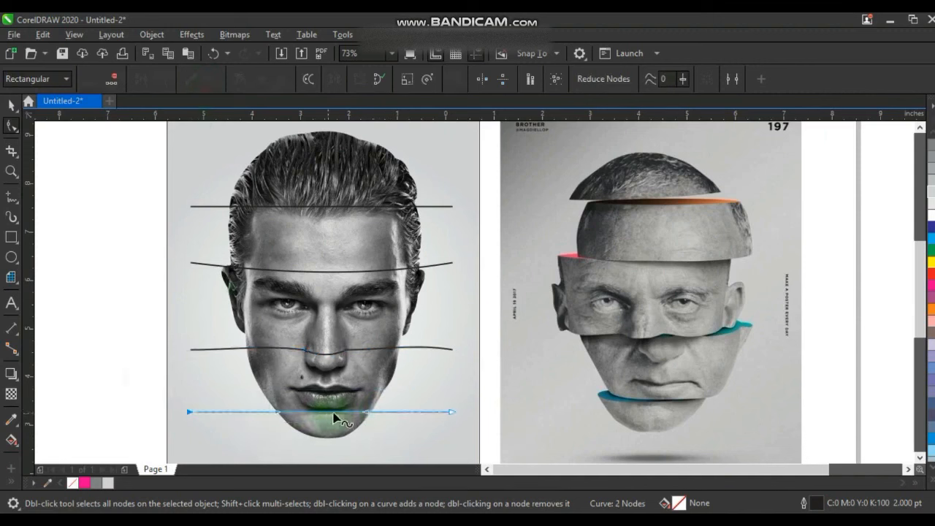
pyautogui.moveTo(368, 417); pyautogui.dragTo(193, 410)
pyautogui.click(458, 415)
pyautogui.moveTo(453, 415); pyautogui.dragTo(452, 407)
# Step: Select all four slicing lines and convert their outlines to objects
pyautogui.click(10, 107)
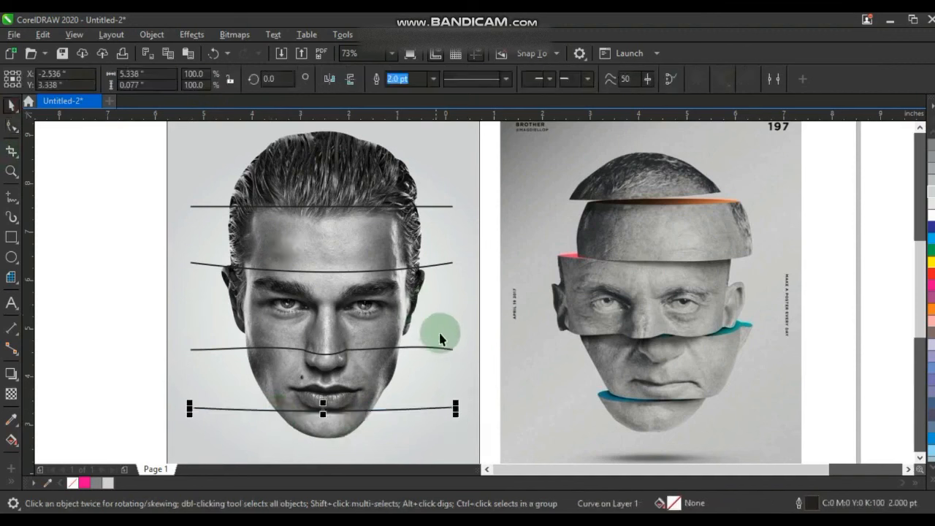
pyautogui.keyDown('shift'); pyautogui.click(445, 353); pyautogui.keyUp('shift')
pyautogui.keyDown('shift'); pyautogui.click(445, 264); pyautogui.keyUp('shift')
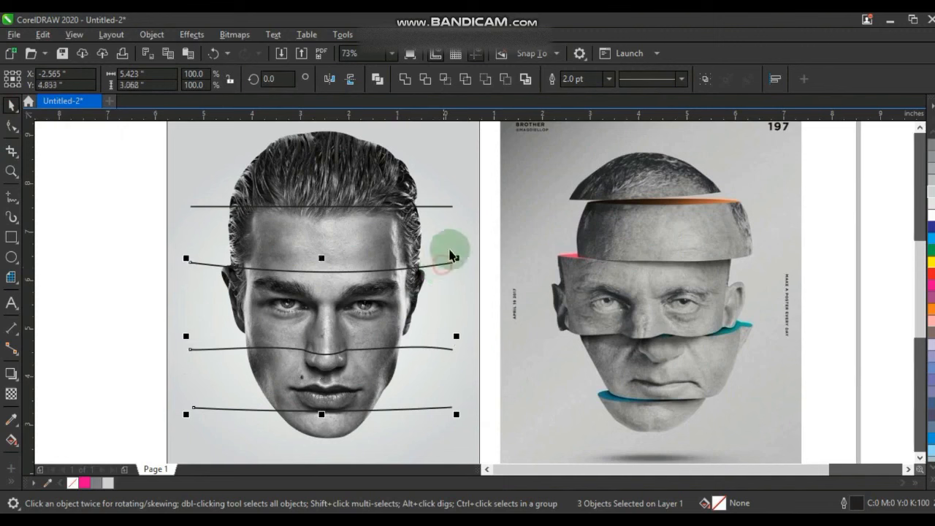
pyautogui.keyDown('shift'); pyautogui.click(453, 208); pyautogui.keyUp('shift')
pyautogui.click(152, 35)
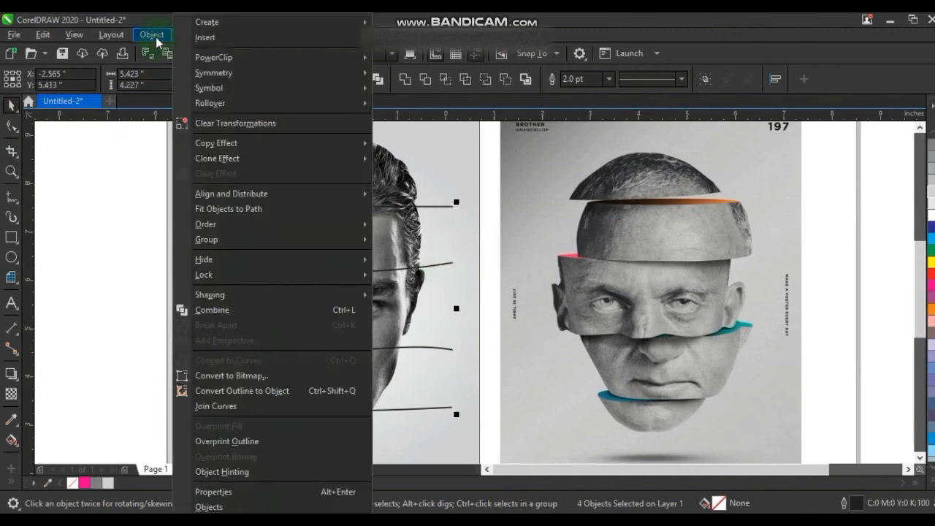
pyautogui.click(254, 391)
pyautogui.click(99, 261)
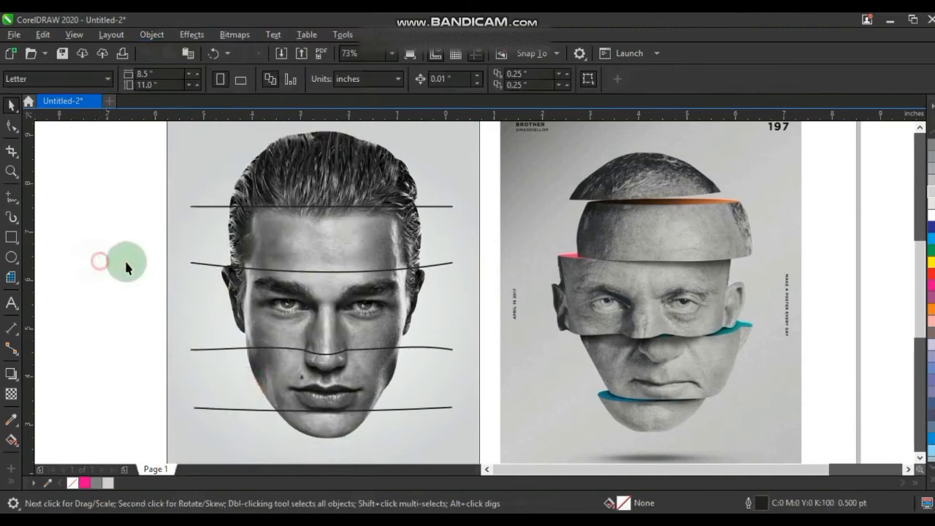
# Step: Weld the four converted slicing lines into a single object
pyautogui.click(214, 208)
pyautogui.keyDown('shift'); pyautogui.click(194, 263); pyautogui.keyUp('shift')
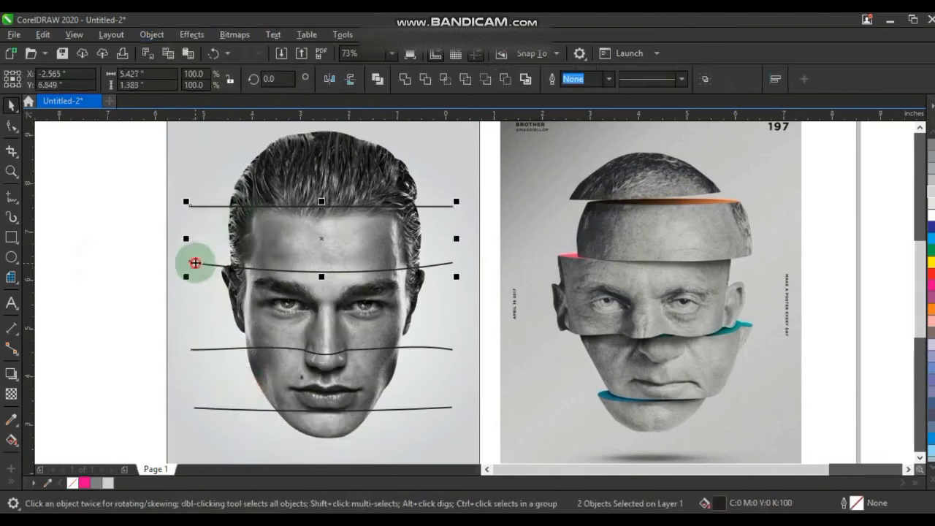
pyautogui.keyDown('shift'); pyautogui.click(205, 354); pyautogui.keyUp('shift')
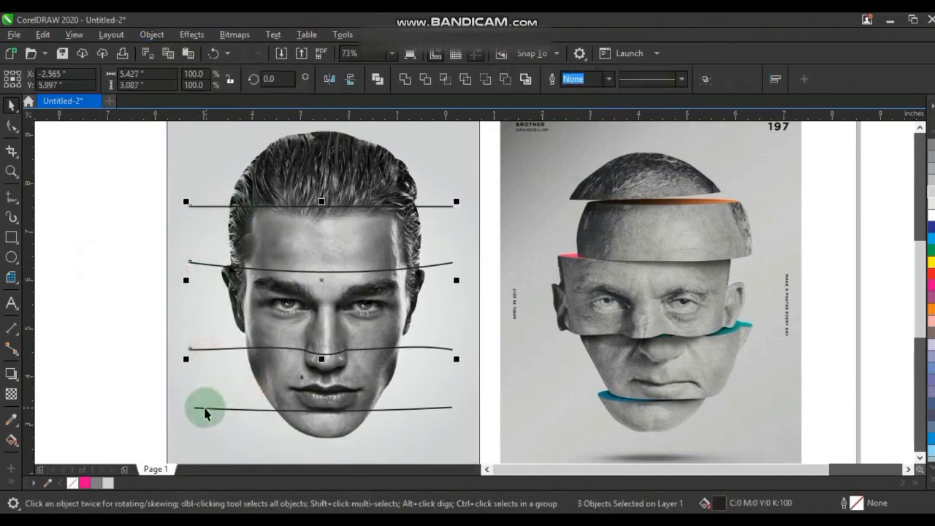
pyautogui.click(406, 80)
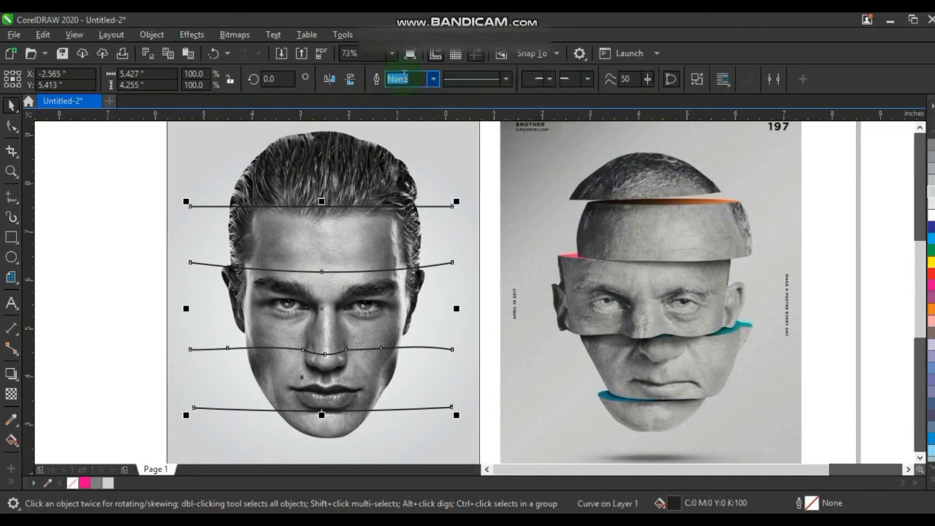
# Step: Trim the head with the welded slicing lines and delete the lines
pyautogui.keyDown('shift'); pyautogui.click(352, 168); pyautogui.keyUp('shift')
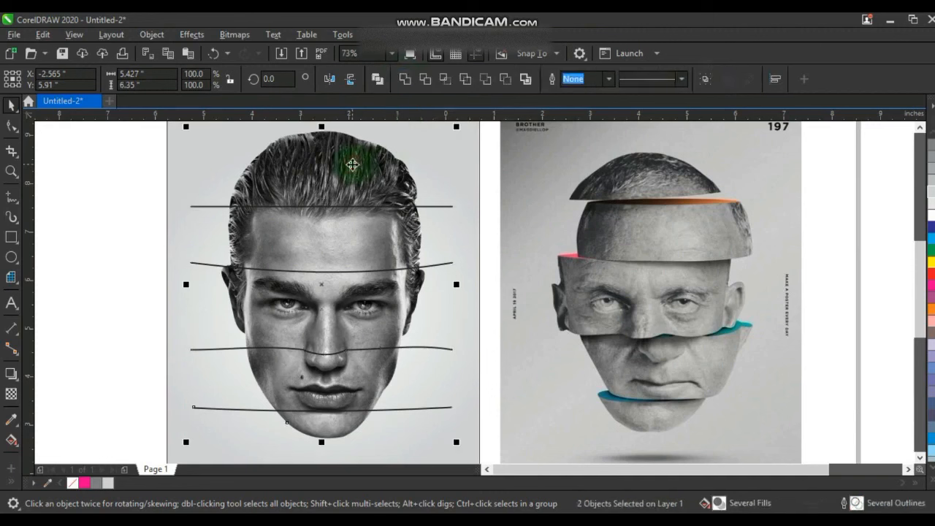
pyautogui.click(426, 82)
pyautogui.click(125, 200)
pyautogui.click(192, 203)
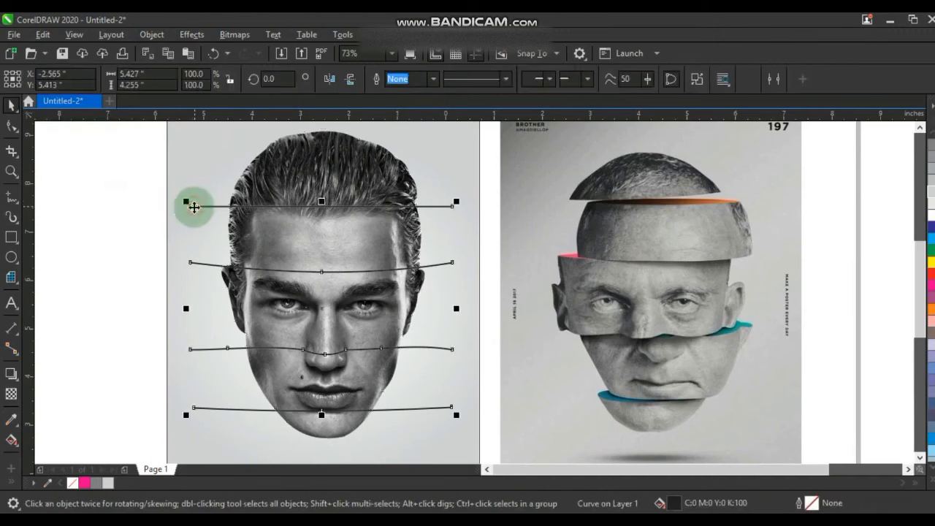
pyautogui.press('Delete')
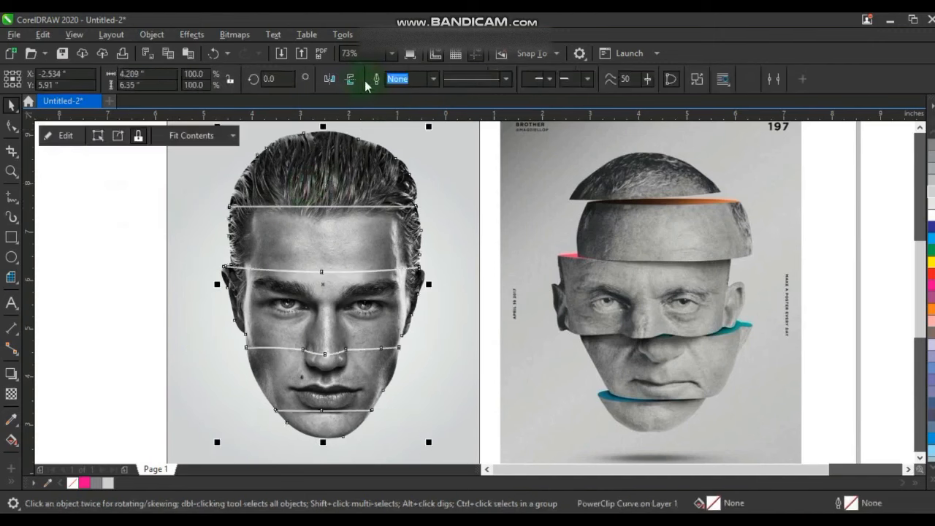
# Step: Break the trimmed head apart into separate slices
pyautogui.moveTo(377, 174); pyautogui.dragTo(384, 170)
pyautogui.hotkey('ctrl', 'z')
pyautogui.click(114, 229)
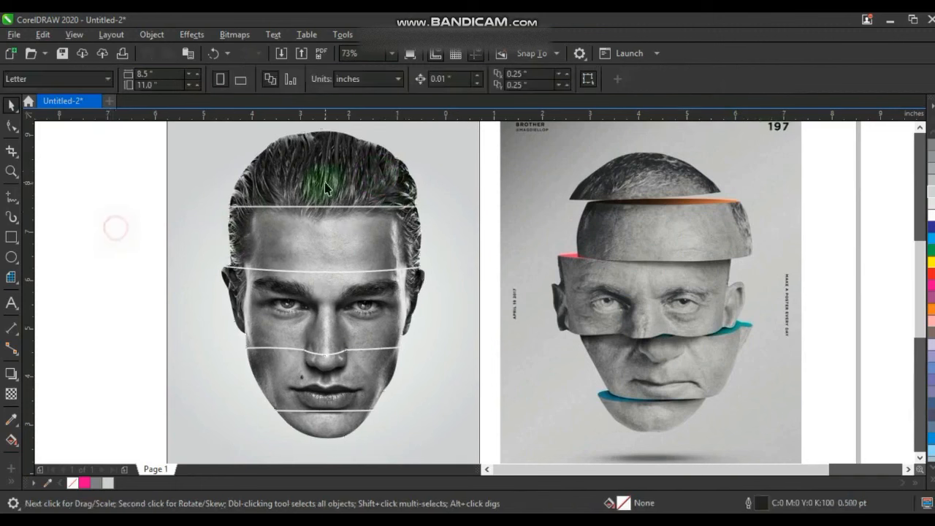
# Step: Offset the slices: hair left and slightly up, forehead right, mouth slice right and chin slightly left, leaving the eye slice in place
pyautogui.click(326, 188)
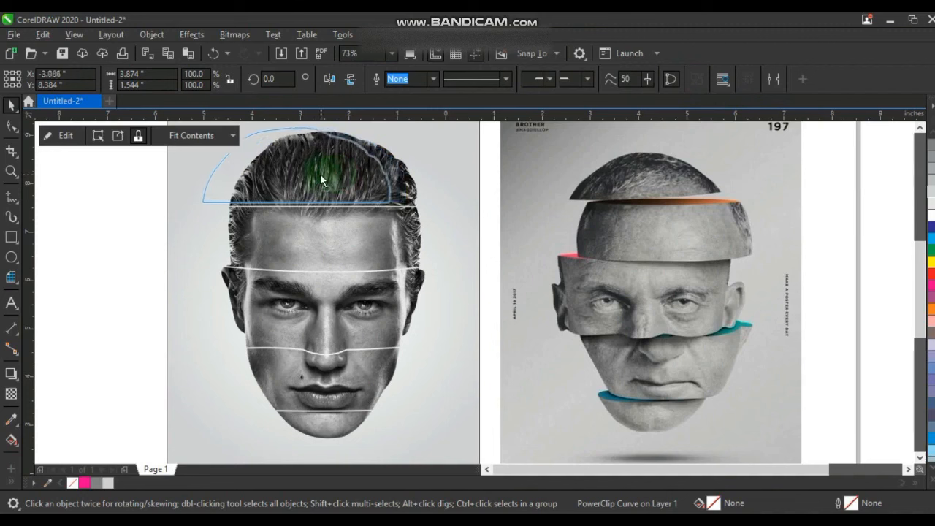
pyautogui.moveTo(318, 174); pyautogui.dragTo(318, 173)
pyautogui.moveTo(382, 236); pyautogui.dragTo(401, 240)
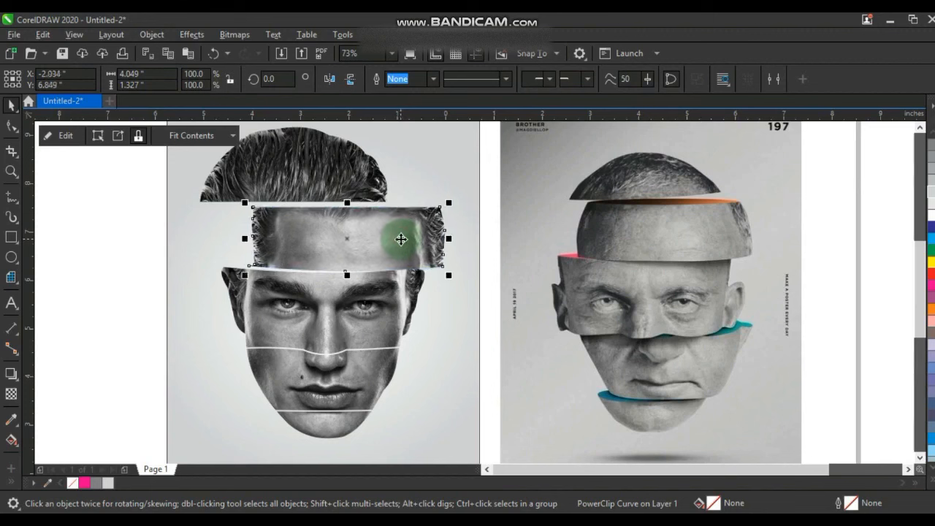
pyautogui.moveTo(366, 379); pyautogui.dragTo(387, 377)
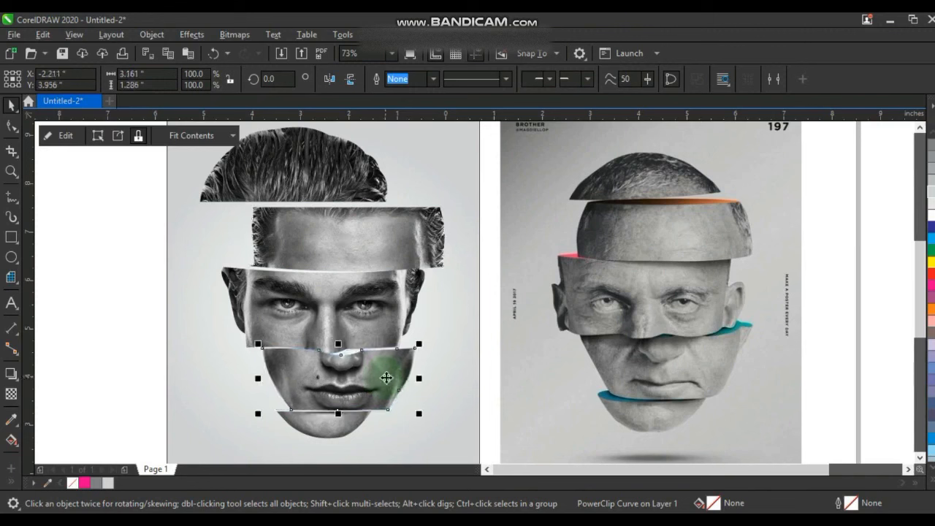
pyautogui.click(386, 376)
pyautogui.moveTo(318, 424); pyautogui.dragTo(311, 423)
pyautogui.click(90, 311)
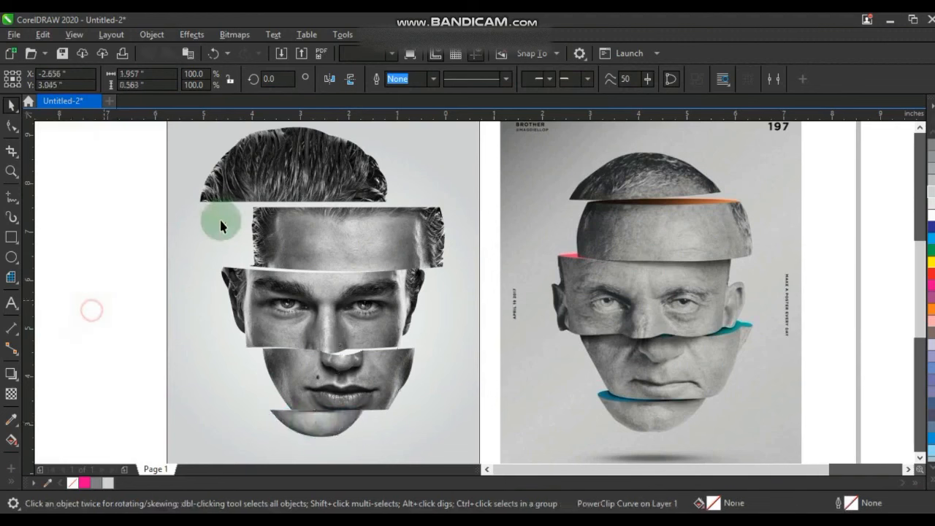
# Step: Draw a thin ellipse about 3.9 in wide and 0.116 in high along the forehead slice's upper cut
pyautogui.click(11, 172)
pyautogui.moveTo(187, 161); pyautogui.dragTo(781, 267)
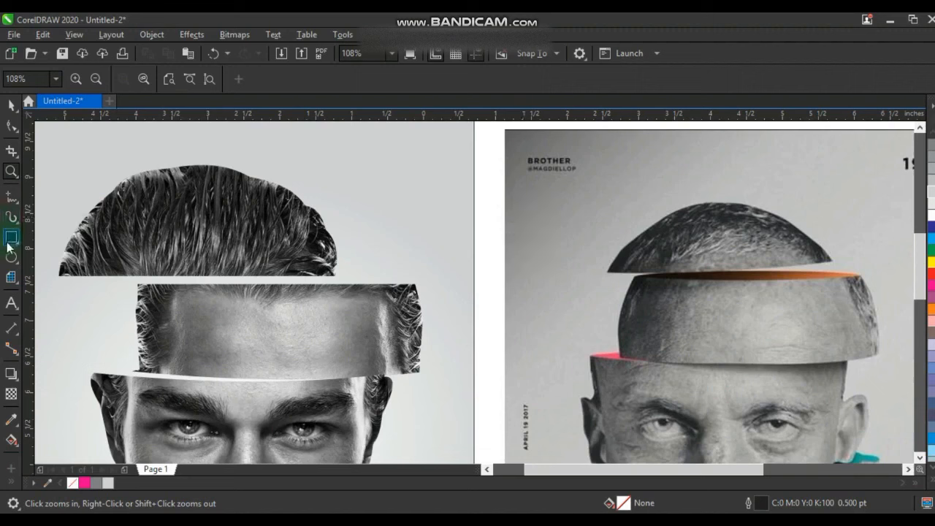
pyautogui.press('F7')
pyautogui.moveTo(125, 238); pyautogui.dragTo(419, 288)
pyautogui.click(11, 106)
pyautogui.moveTo(272, 239); pyautogui.dragTo(284, 273)
pyautogui.moveTo(126, 280); pyautogui.dragTo(132, 280)
pyautogui.moveTo(274, 278); pyautogui.dragTo(276, 282)
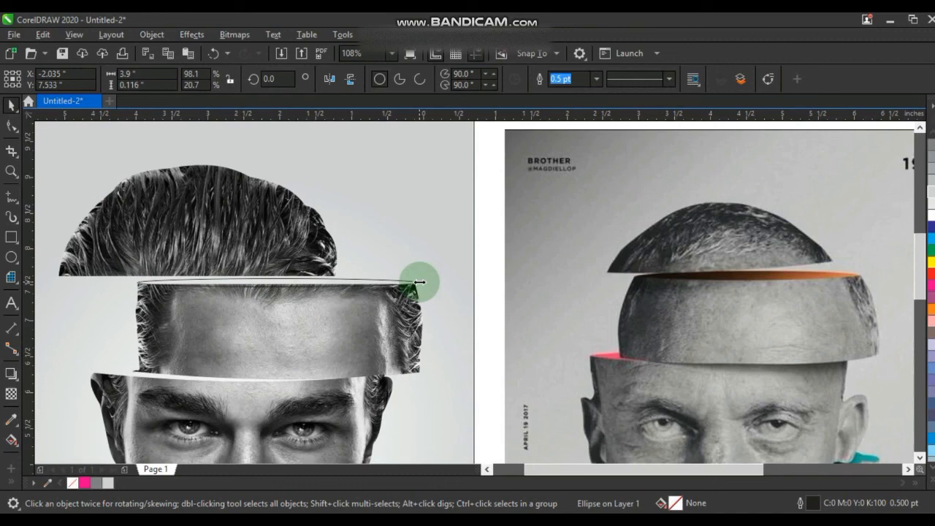
# Step: Fill the forehead ellipse with a horizontal fountain fill running from black to orange
pyautogui.click(933, 484)
pyautogui.click(922, 249)
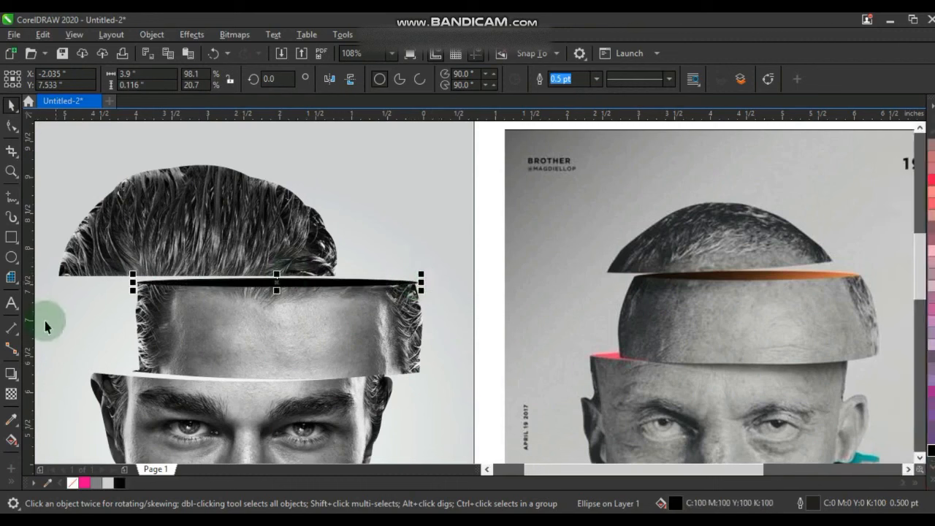
pyautogui.click(11, 439)
pyautogui.moveTo(218, 280); pyautogui.dragTo(351, 280)
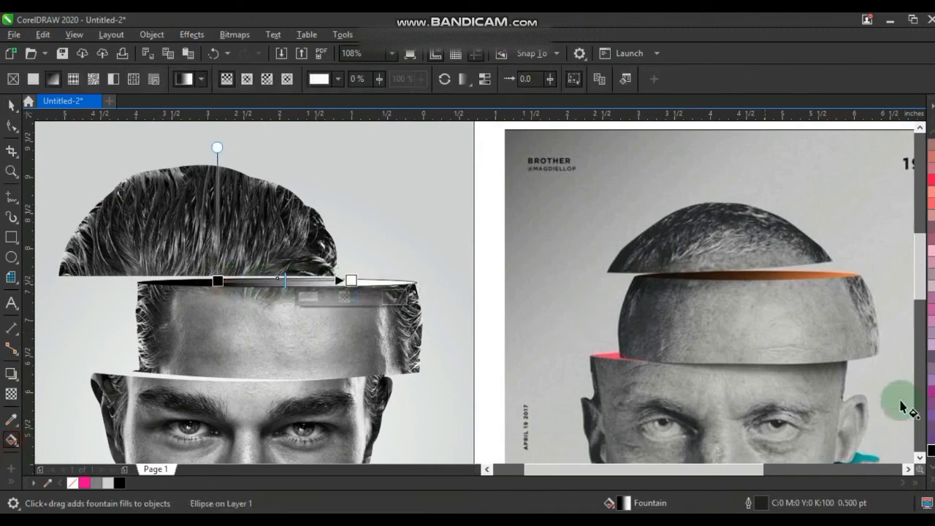
pyautogui.click(923, 467)
pyautogui.moveTo(885, 356); pyautogui.dragTo(354, 279)
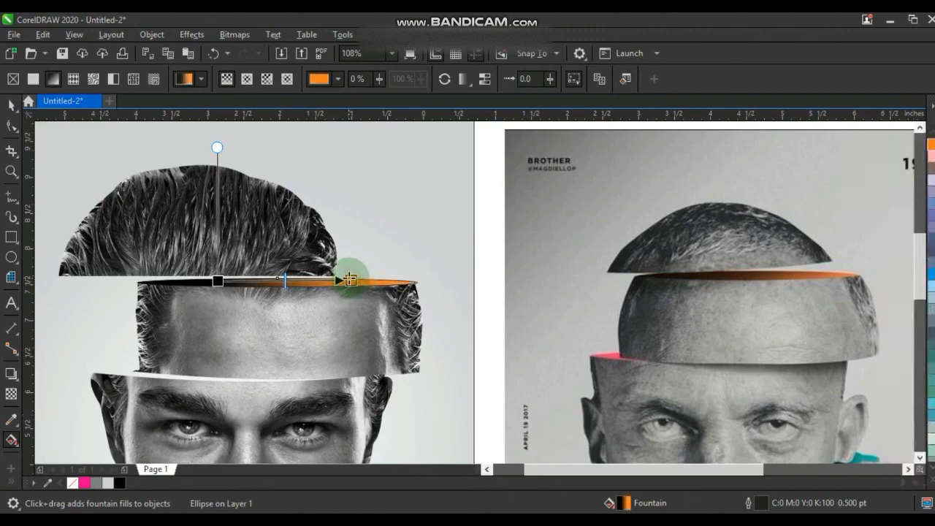
# Step: Remove the orange ellipse's outline and narrow it to about 3.871 in to match the forehead slice
pyautogui.click(11, 107)
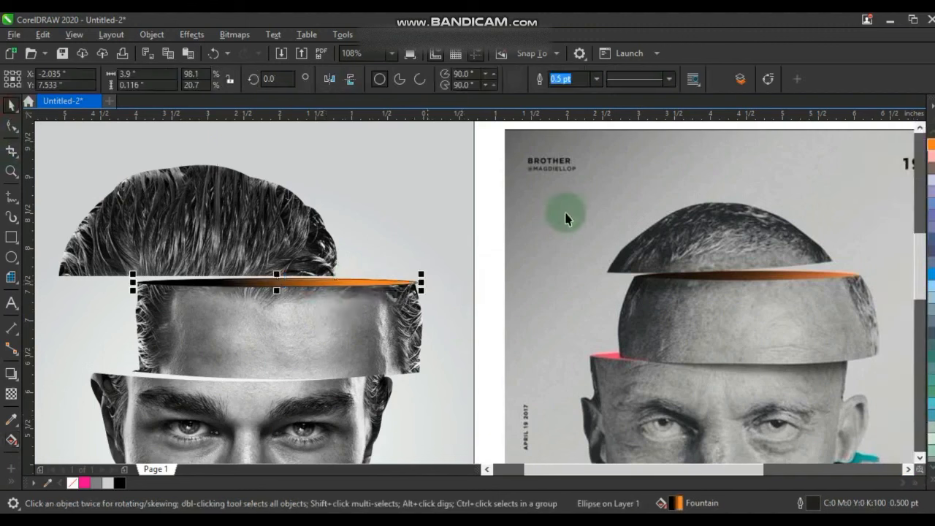
pyautogui.click(932, 487)
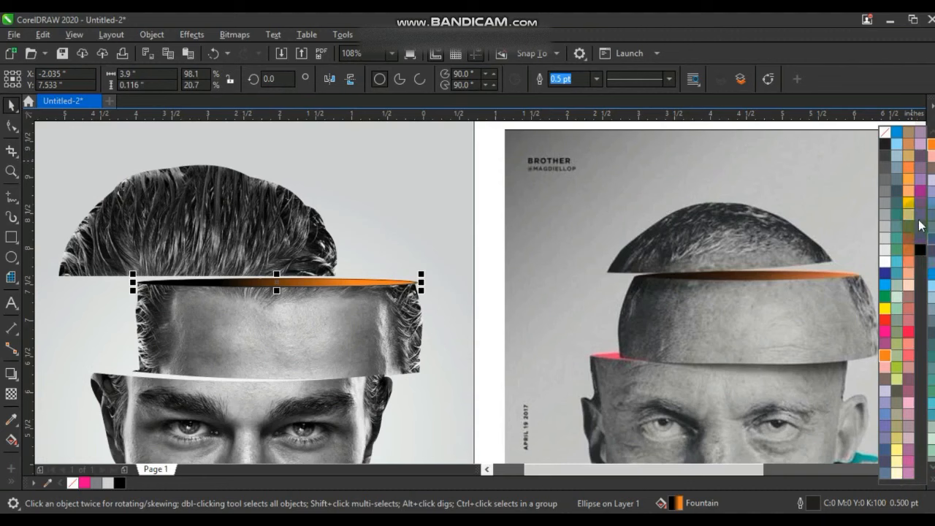
pyautogui.click(885, 133)
pyautogui.click(407, 291)
pyautogui.moveTo(426, 282); pyautogui.dragTo(422, 283)
pyautogui.scroll(-2, 429, 301)
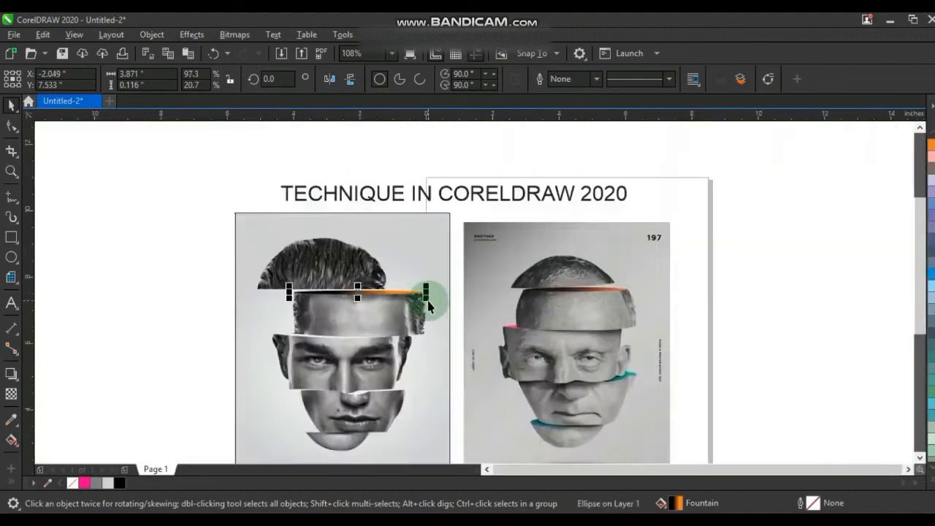
# Step: Copy the orange ellipse onto the eye slice's upper cut, make it about 0.163 in high and place it behind the forehead slice
pyautogui.click(485, 364)
pyautogui.click(12, 172)
pyautogui.moveTo(228, 244); pyautogui.dragTo(652, 419)
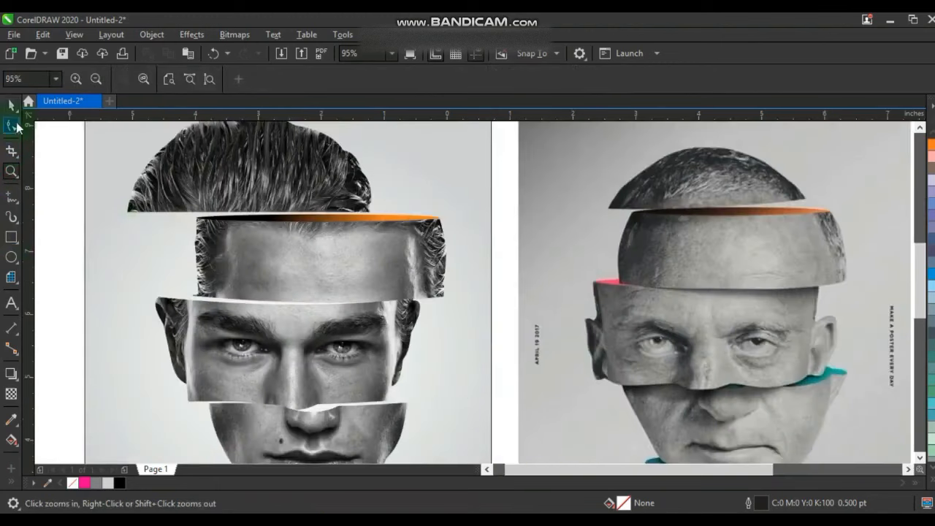
pyautogui.click(12, 105)
pyautogui.moveTo(377, 224); pyautogui.dragTo(337, 298)
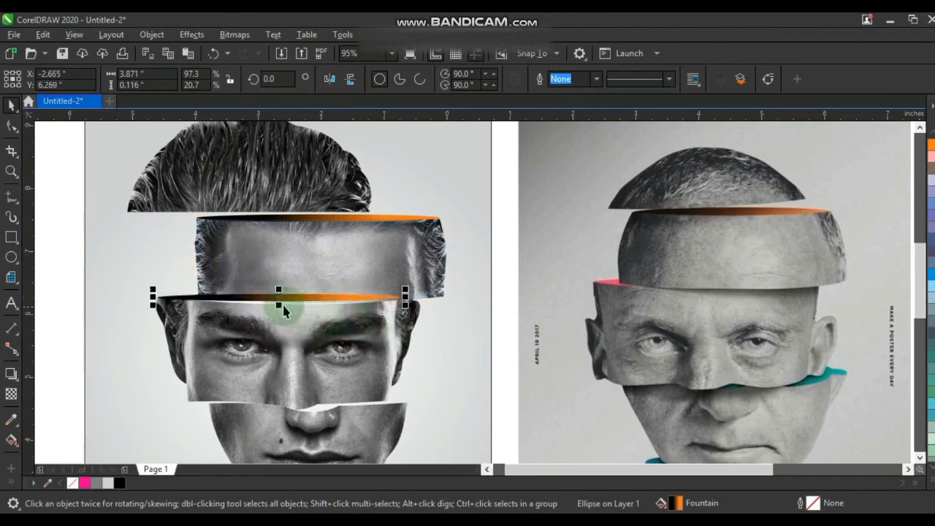
pyautogui.moveTo(277, 306); pyautogui.dragTo(279, 308)
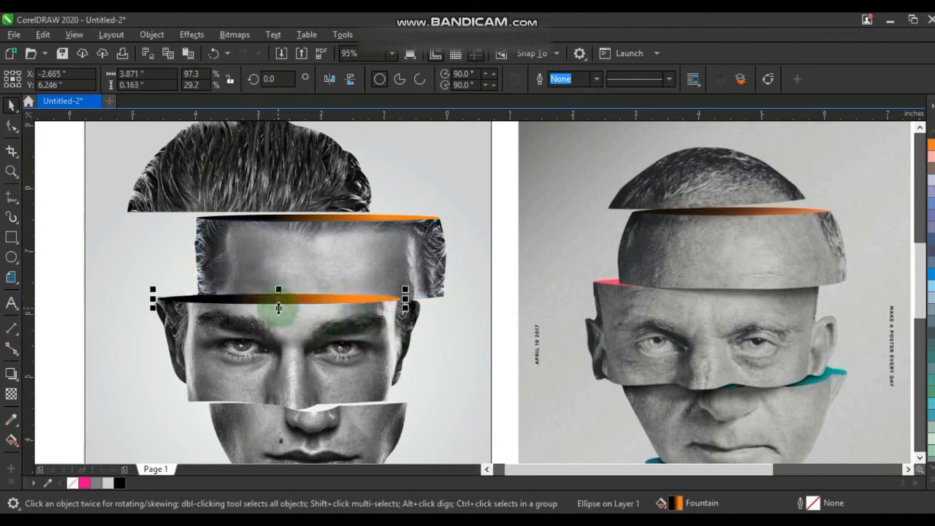
pyautogui.hotkey('ctrl', 'pagedown')
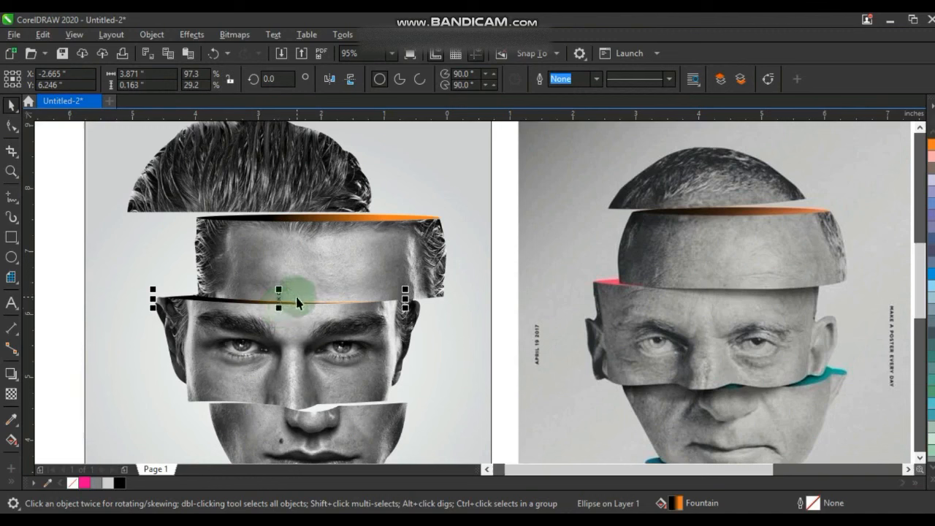
# Step: Recolour the eye slice ellipse's fountain fill from black to magenta, adjusting the start and end of the gradient
pyautogui.press('g')
pyautogui.moveTo(84, 485); pyautogui.dragTo(342, 298)
pyautogui.moveTo(227, 296); pyautogui.dragTo(158, 294)
pyautogui.moveTo(344, 297); pyautogui.dragTo(318, 295)
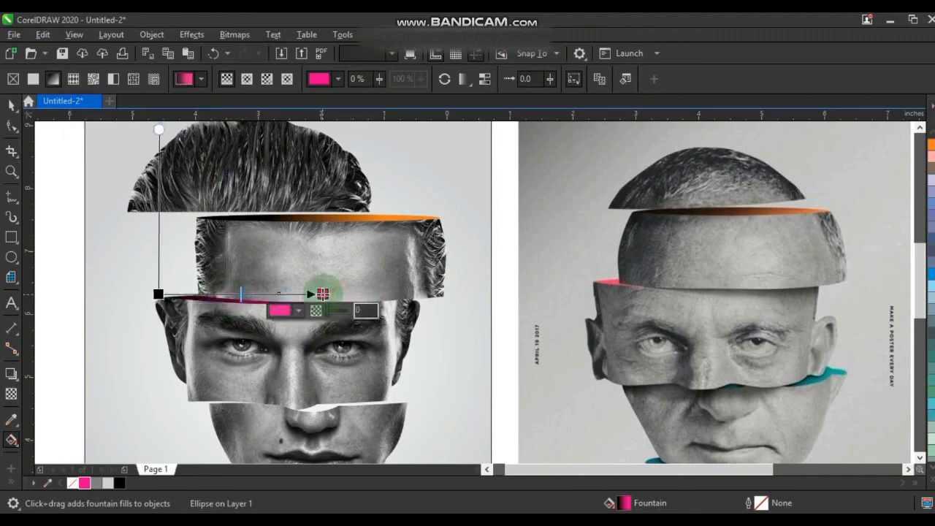
pyautogui.click(11, 105)
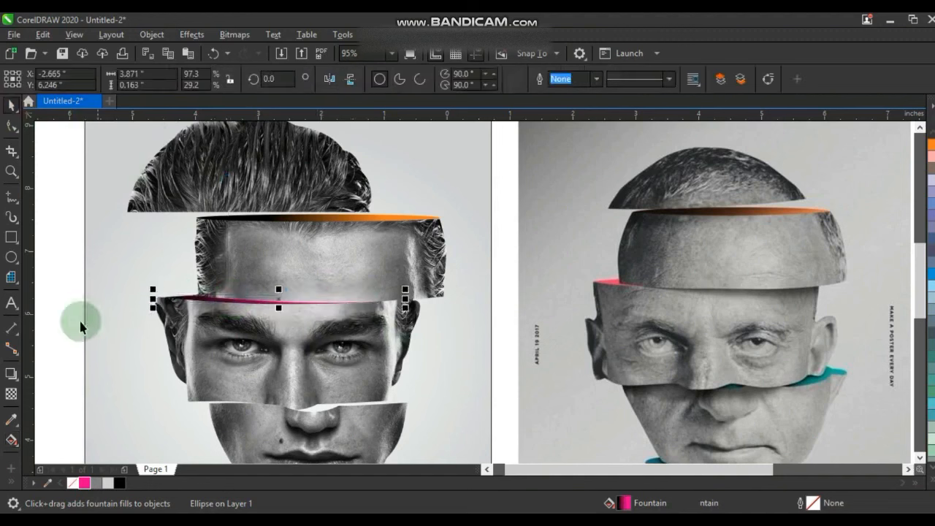
# Step: Draw an ellipse about 3.142 in wide across the mouth slice's upper cut and a smaller one overlapping its right part
pyautogui.scroll(-2, 913, 453)
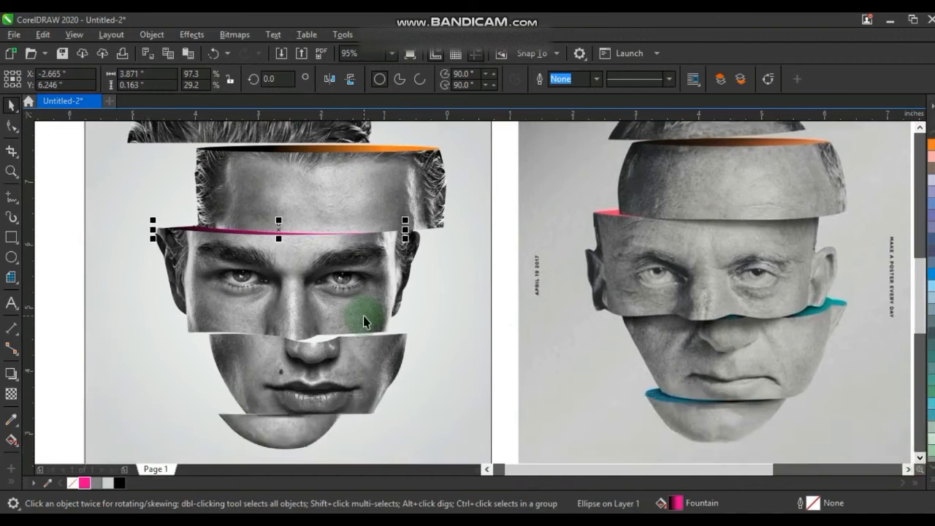
pyautogui.click(12, 257)
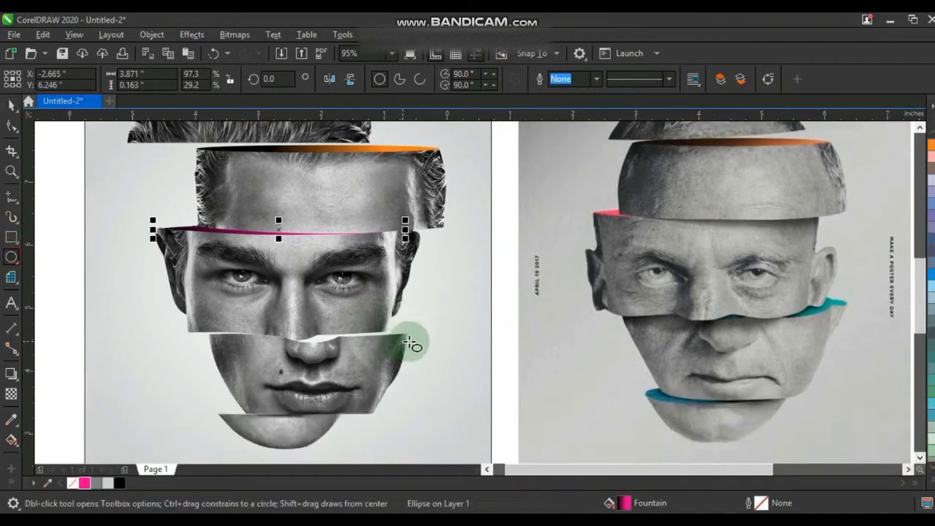
pyautogui.moveTo(407, 341); pyautogui.dragTo(208, 329)
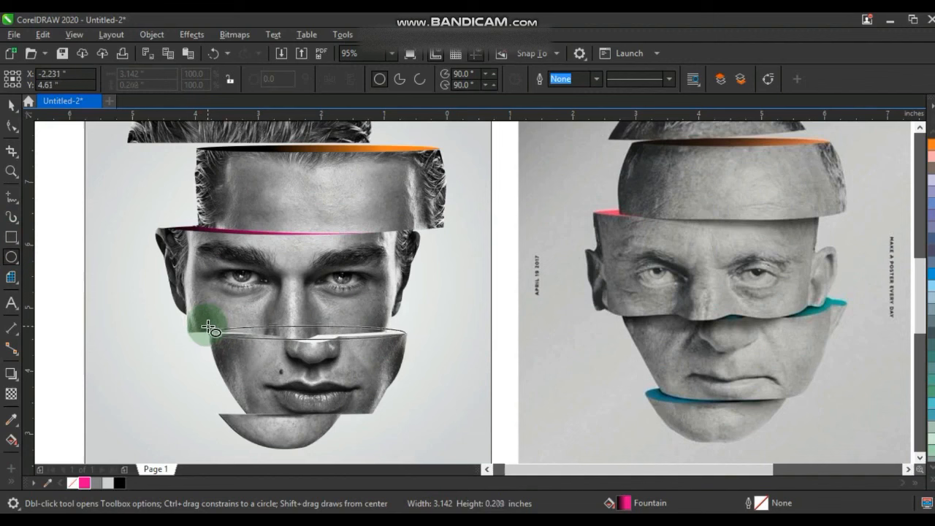
pyautogui.moveTo(208, 326); pyautogui.dragTo(209, 328)
pyautogui.moveTo(395, 335); pyautogui.dragTo(331, 324)
# Step: Weld the two overlapping ellipses above the mouth slice into one shape
pyautogui.press('space')
pyautogui.click(314, 318)
pyautogui.keyDown('shift'); pyautogui.click(407, 330); pyautogui.keyUp('shift')
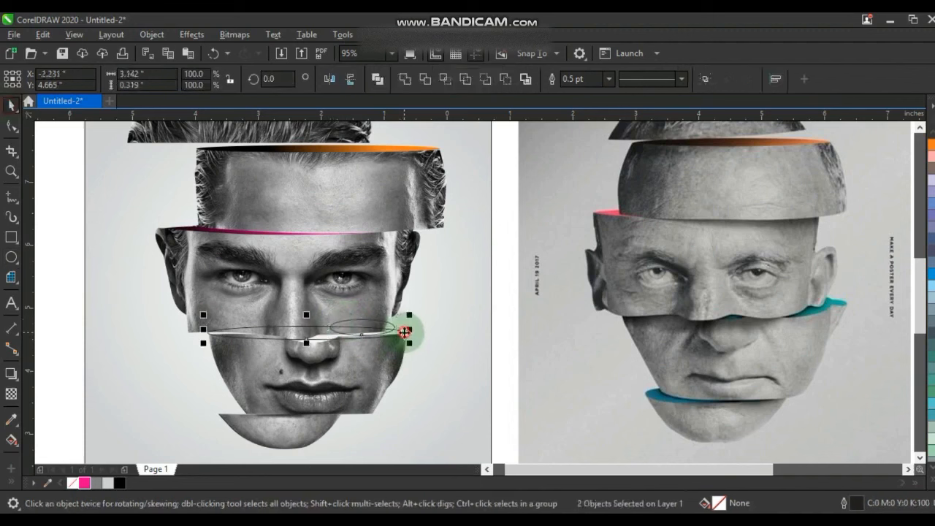
pyautogui.click(407, 80)
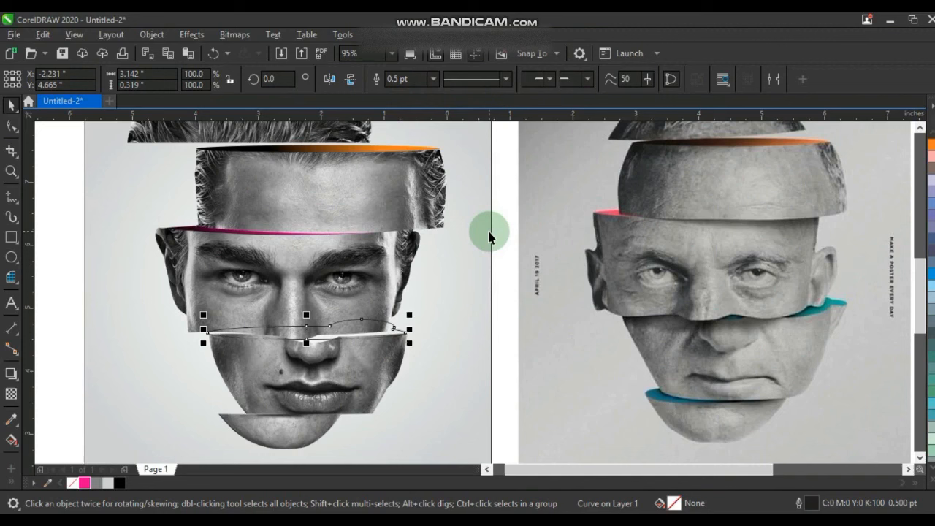
# Step: Fill the welded shape with black, place it behind the eye slice and stretch it down to about 0.373 in high
pyautogui.click(121, 483)
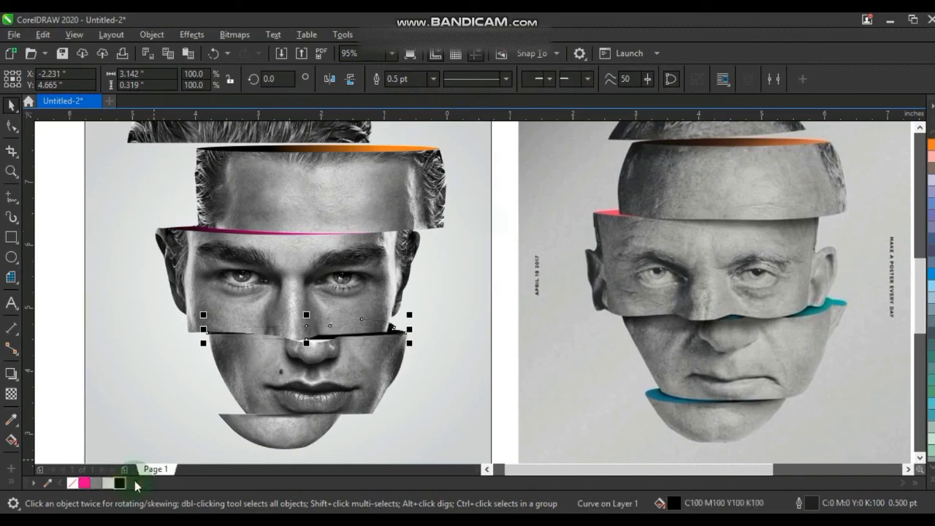
pyautogui.click(307, 351)
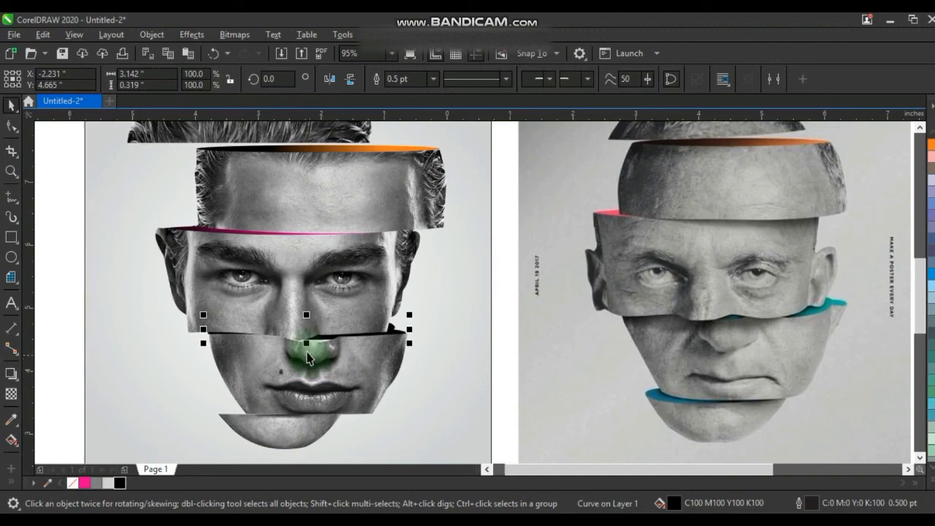
pyautogui.moveTo(307, 345); pyautogui.dragTo(306, 347)
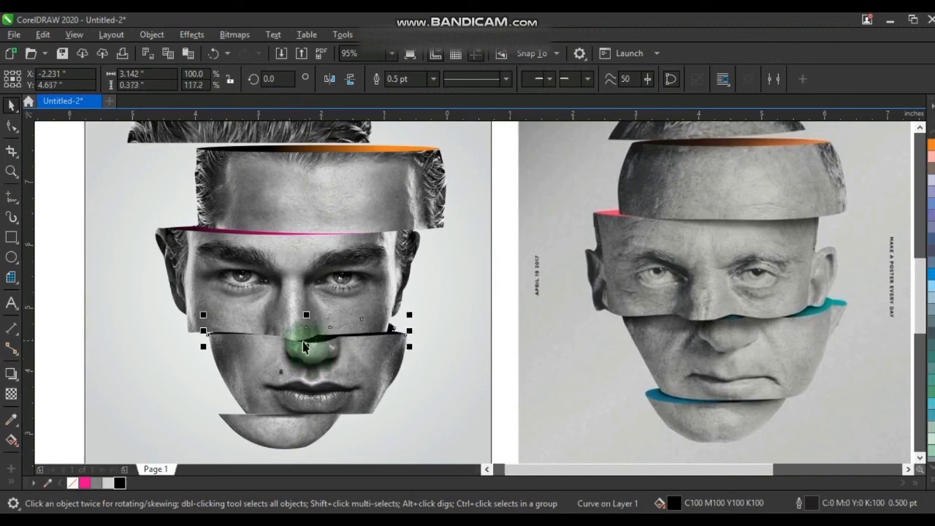
pyautogui.click(269, 395)
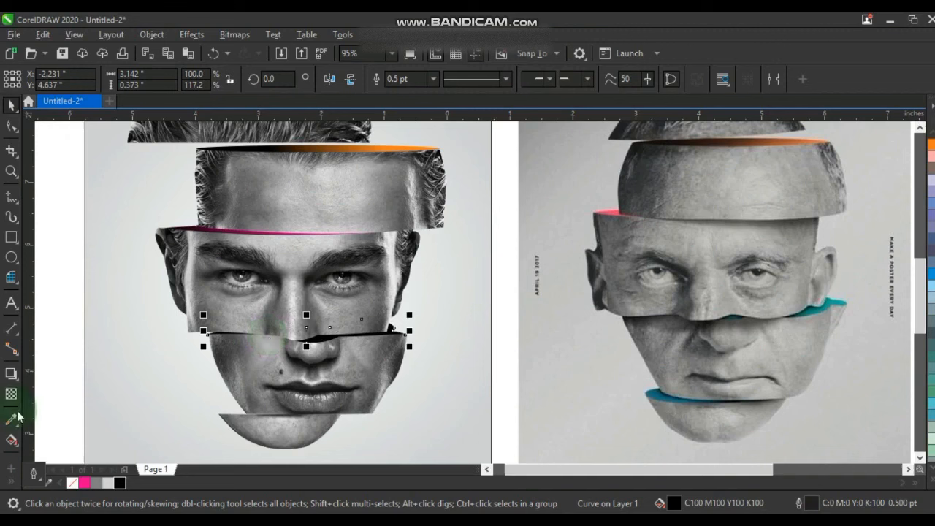
pyautogui.moveTo(271, 334); pyautogui.dragTo(395, 336)
pyautogui.click(401, 333)
pyautogui.click(394, 331)
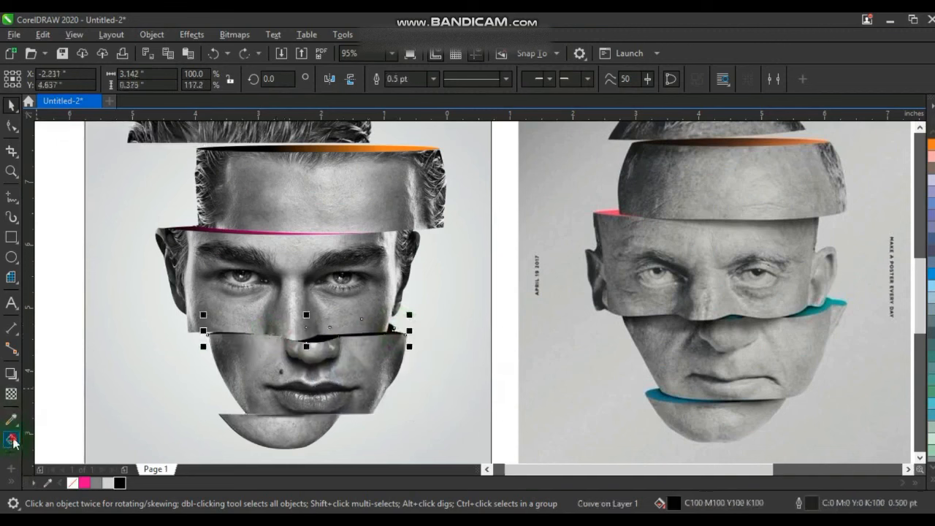
# Step: Give the welded shape a fountain fill from black at the nose to blue past its right end
pyautogui.click(13, 441)
pyautogui.moveTo(249, 332); pyautogui.dragTo(391, 329)
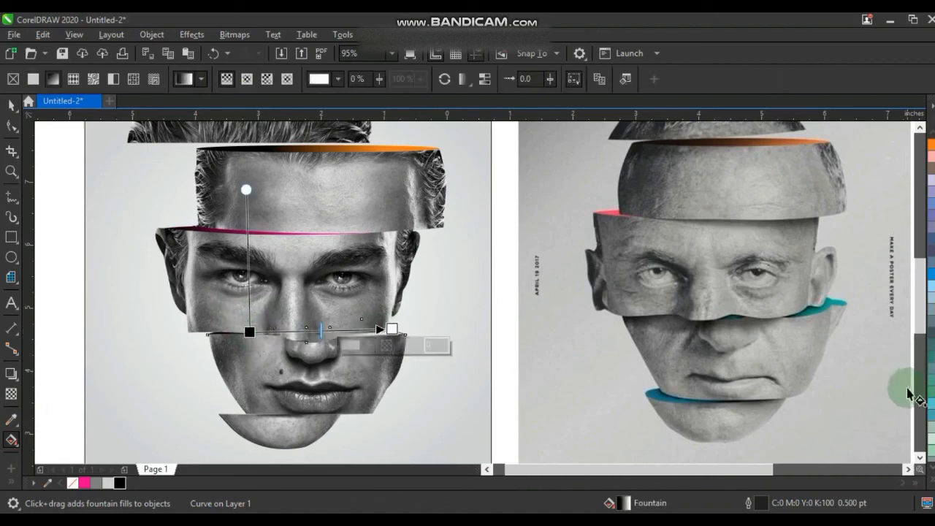
pyautogui.moveTo(932, 273); pyautogui.dragTo(392, 329)
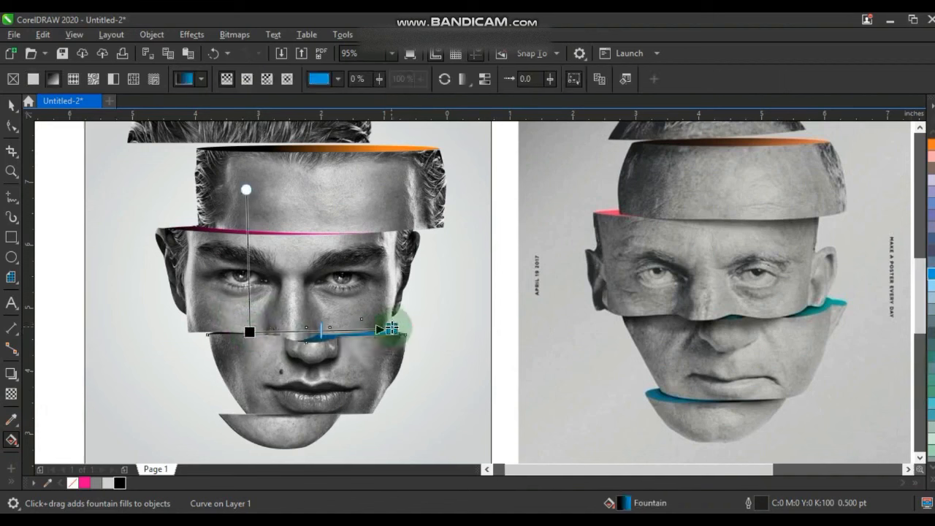
pyautogui.click(392, 331)
pyautogui.moveTo(248, 332); pyautogui.dragTo(303, 326)
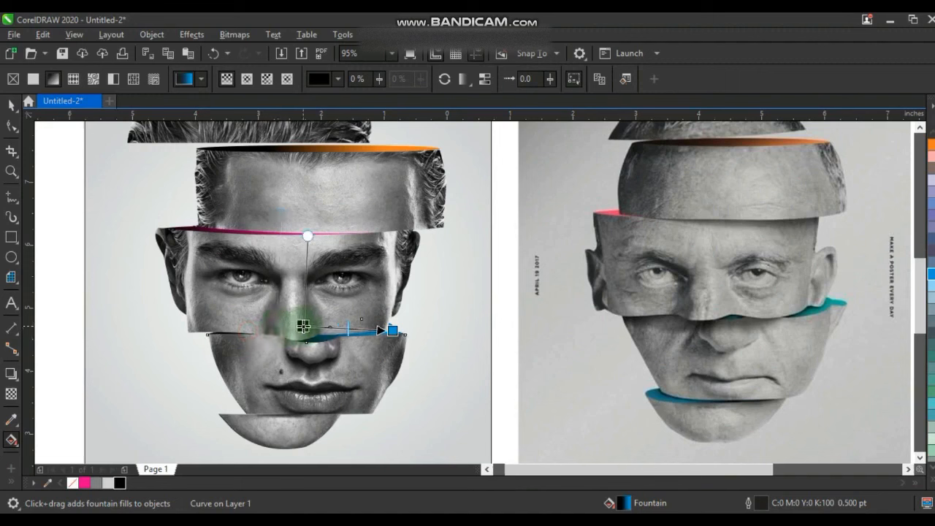
pyautogui.click(393, 330)
pyautogui.moveTo(394, 334); pyautogui.dragTo(427, 325)
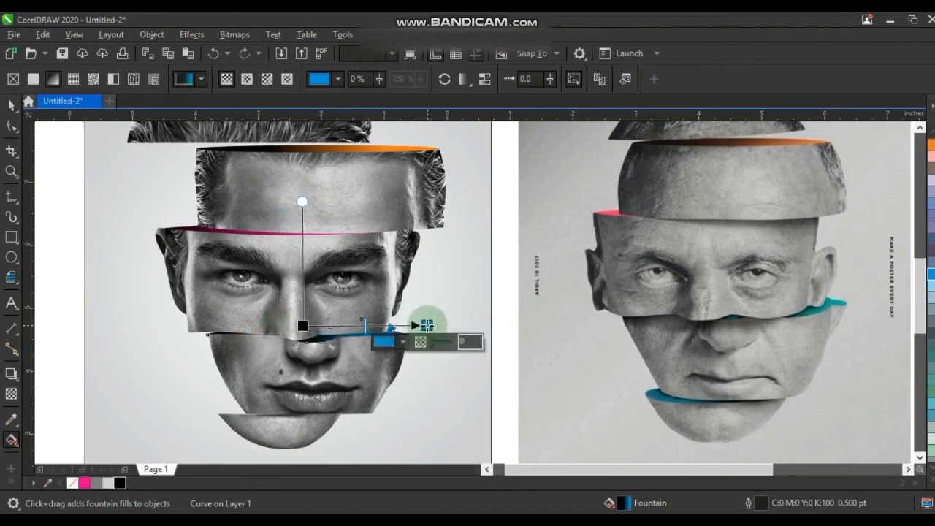
pyautogui.click(11, 105)
pyautogui.click(65, 318)
# Step: Copy the magenta ellipse onto the chin slice's upper cut, resize it to about 2.024 by 0.209 in and place it behind the mouth slice
pyautogui.moveTo(245, 235); pyautogui.dragTo(302, 416)
pyautogui.moveTo(463, 413); pyautogui.dragTo(349, 414)
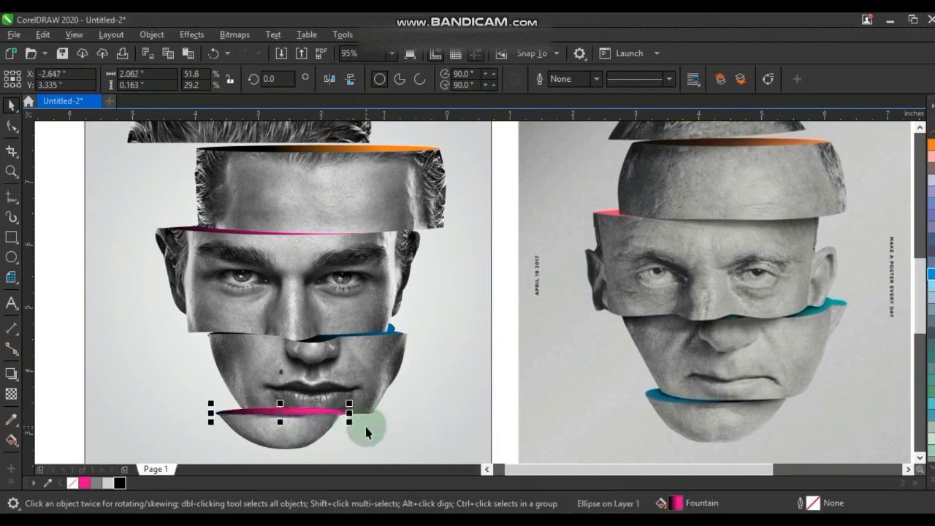
pyautogui.moveTo(210, 413); pyautogui.dragTo(212, 413)
pyautogui.moveTo(280, 403); pyautogui.dragTo(278, 400)
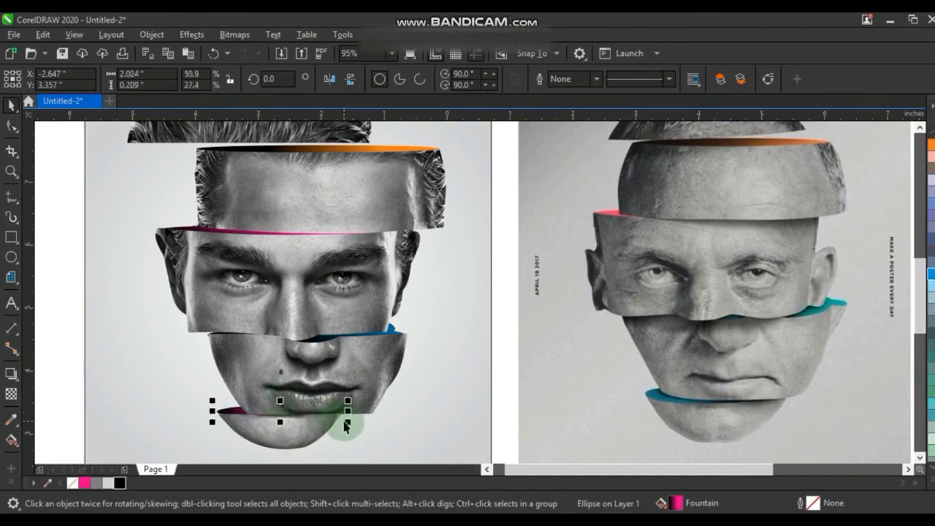
# Step: Recolour the chin ellipse's fountain fill with blue and reverse it so blue is at the left and black at the right
pyautogui.press('g')
pyautogui.click(932, 481)
pyautogui.moveTo(932, 276); pyautogui.dragTo(303, 411)
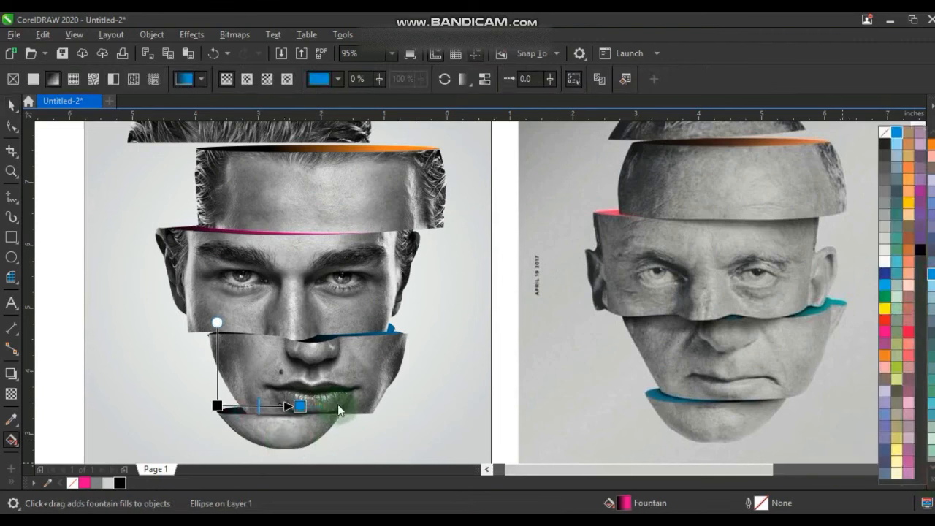
pyautogui.moveTo(218, 406); pyautogui.dragTo(348, 435)
pyautogui.moveTo(301, 407); pyautogui.dragTo(195, 410)
pyautogui.moveTo(348, 435); pyautogui.dragTo(265, 409)
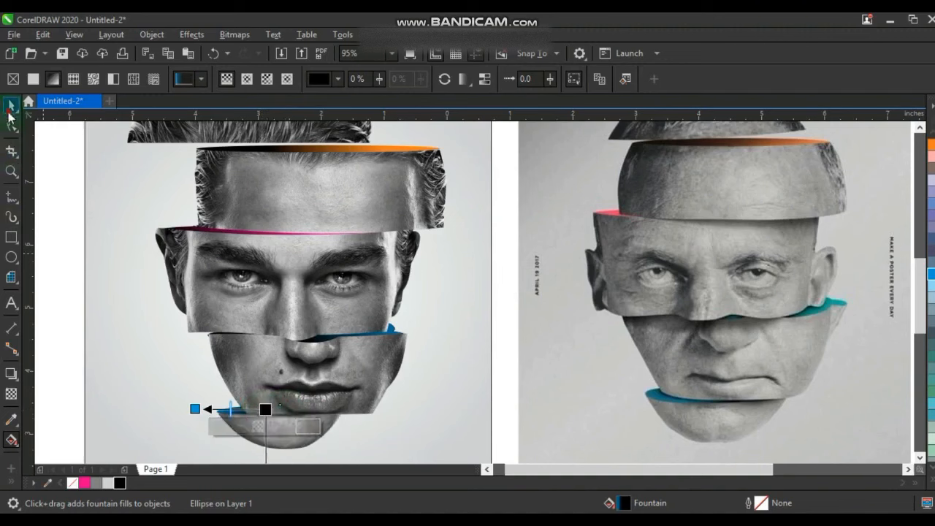
pyautogui.click(9, 110)
pyautogui.scroll(-2, 232, 250)
pyautogui.click(314, 385)
pyautogui.click(424, 395)
# Step: Add a drop shadow below the hair slice, offset about -0.076 in and -0.212 in, with Normal merge mode and 97 opacity
pyautogui.scroll(2, 324, 163)
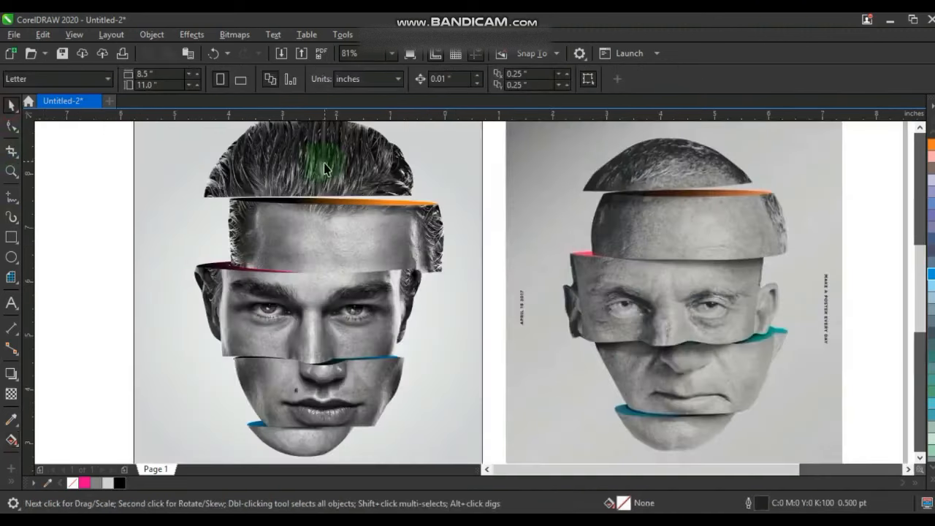
pyautogui.click(314, 163)
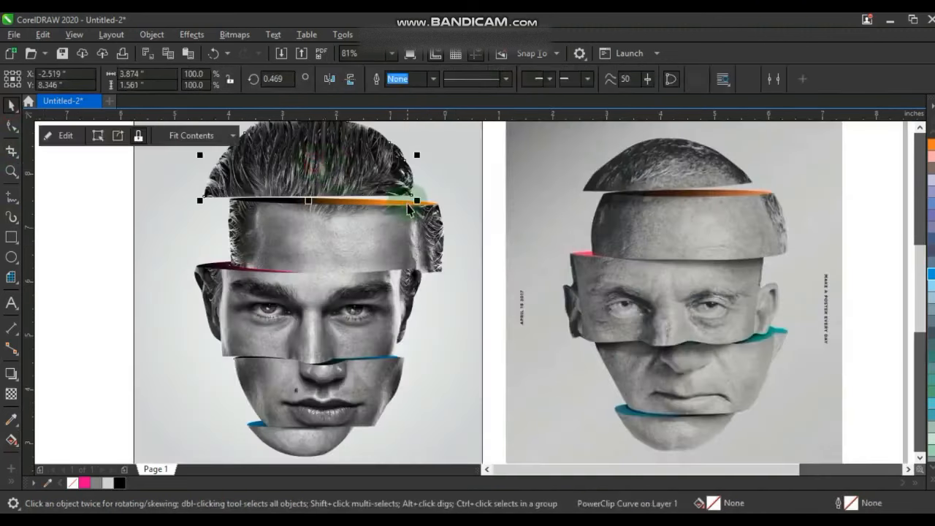
pyautogui.click(10, 375)
pyautogui.moveTo(275, 165); pyautogui.dragTo(290, 210)
pyautogui.click(241, 79)
pyautogui.click(239, 92)
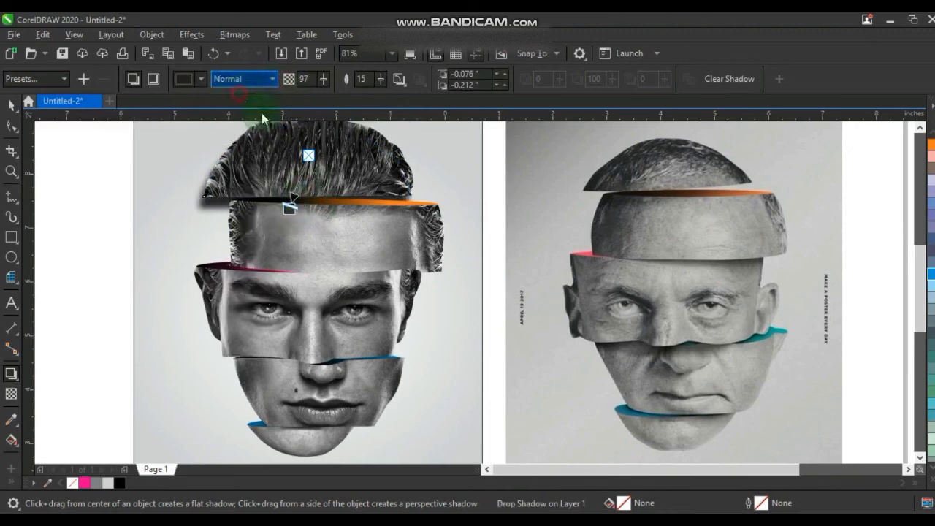
# Step: Break the hair slice's drop shadow apart and place the shadow inside the forehead slice as a PowerClip
pyautogui.click(152, 38)
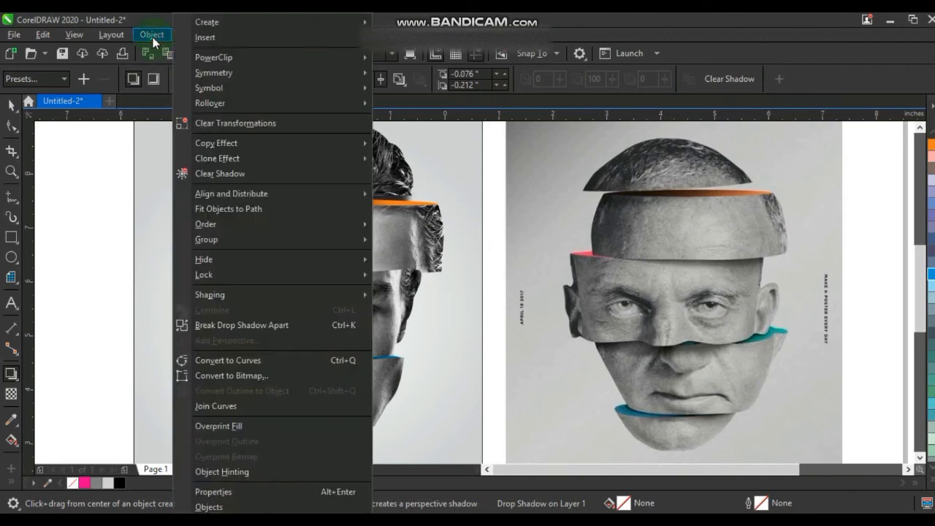
pyautogui.click(213, 324)
pyautogui.click(78, 212)
pyautogui.click(206, 215)
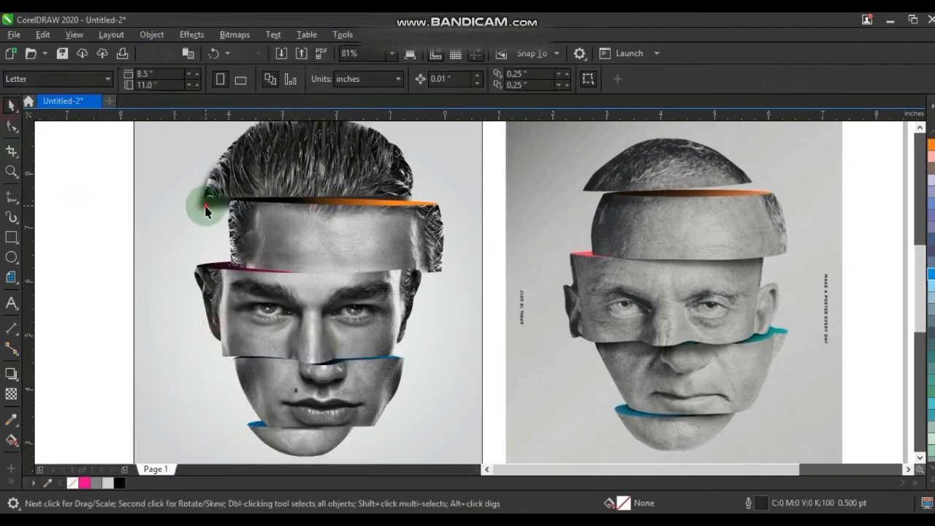
pyautogui.click(205, 211)
pyautogui.click(152, 36)
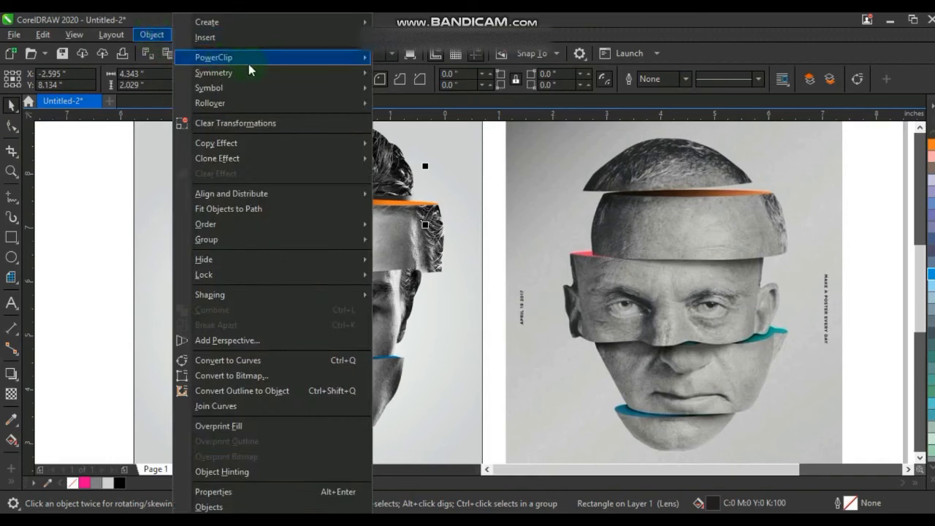
pyautogui.moveTo(253, 58)
pyautogui.click(413, 58)
pyautogui.click(393, 246)
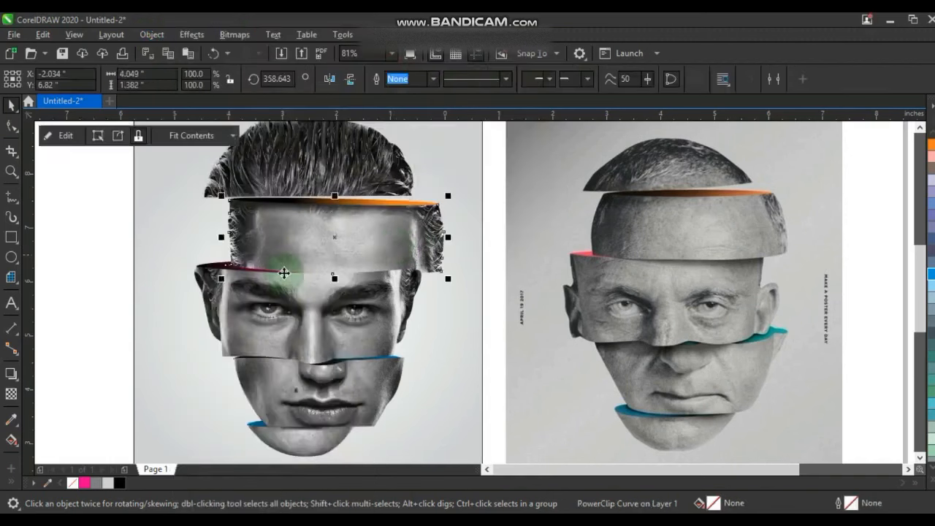
pyautogui.click(79, 262)
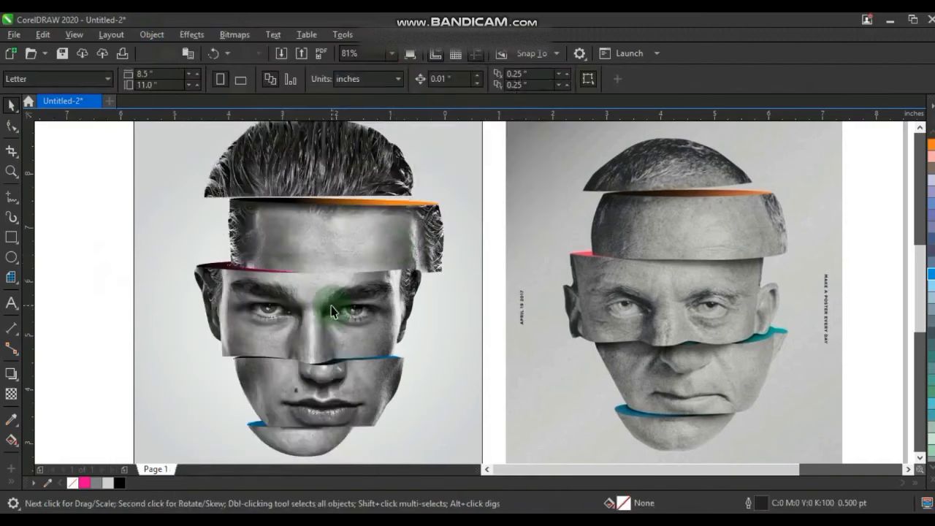
# Step: Add a drop shadow below the forehead slice, offset about 0.08 in and -0.12 in, with Multiply merge mode and 100 opacity
pyautogui.click(363, 263)
pyautogui.click(11, 375)
pyautogui.moveTo(362, 254); pyautogui.dragTo(361, 275)
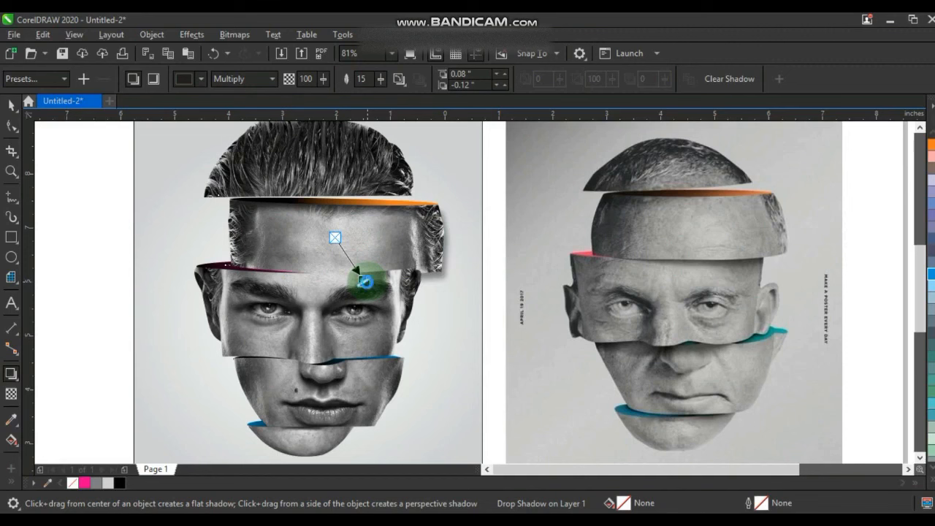
# Step: Break the forehead slice's drop shadow apart and place the shadow inside the eye slice as a PowerClip
pyautogui.click(151, 34)
pyautogui.click(237, 323)
pyautogui.click(52, 208)
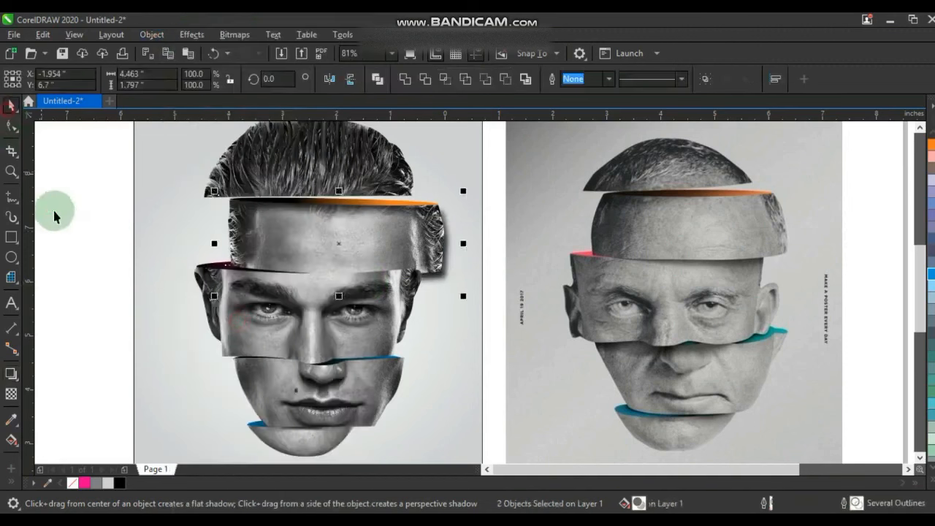
pyautogui.click(446, 277)
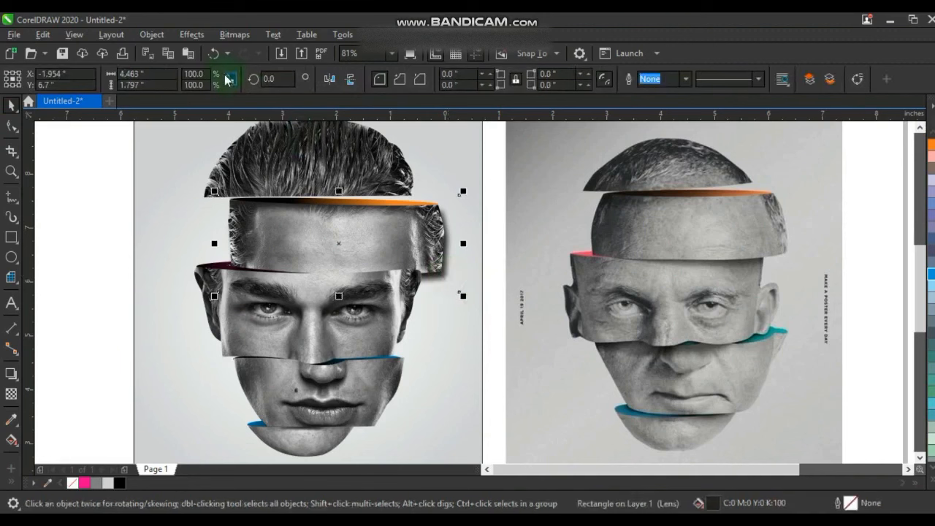
pyautogui.click(192, 34)
pyautogui.moveTo(157, 40)
pyautogui.moveTo(219, 57)
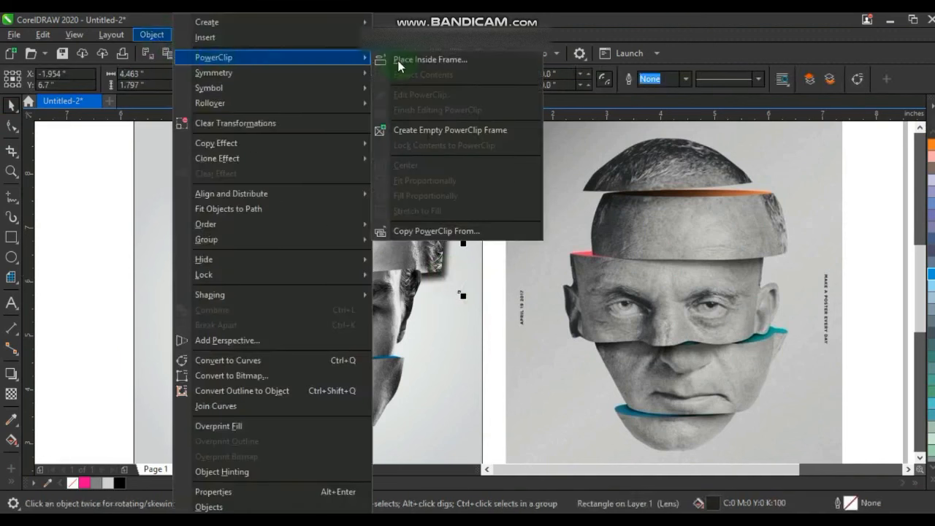
pyautogui.click(428, 58)
pyautogui.click(380, 278)
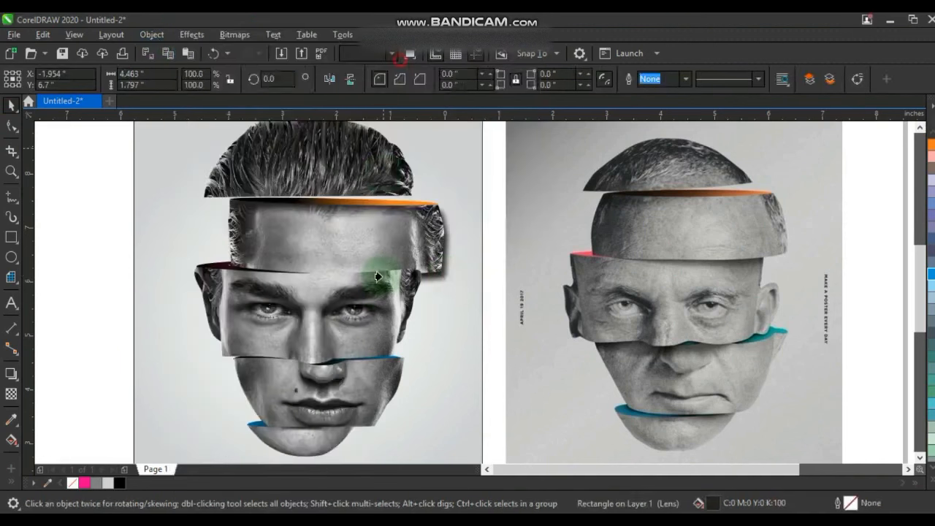
pyautogui.click(109, 310)
# Step: Add a drop shadow below the eye slice, offset about 0.159 in and -0.278 in, with Multiply merge mode and 100 opacity
pyautogui.click(261, 345)
pyautogui.click(11, 373)
pyautogui.moveTo(307, 316); pyautogui.dragTo(344, 381)
pyautogui.moveTo(344, 380); pyautogui.dragTo(342, 380)
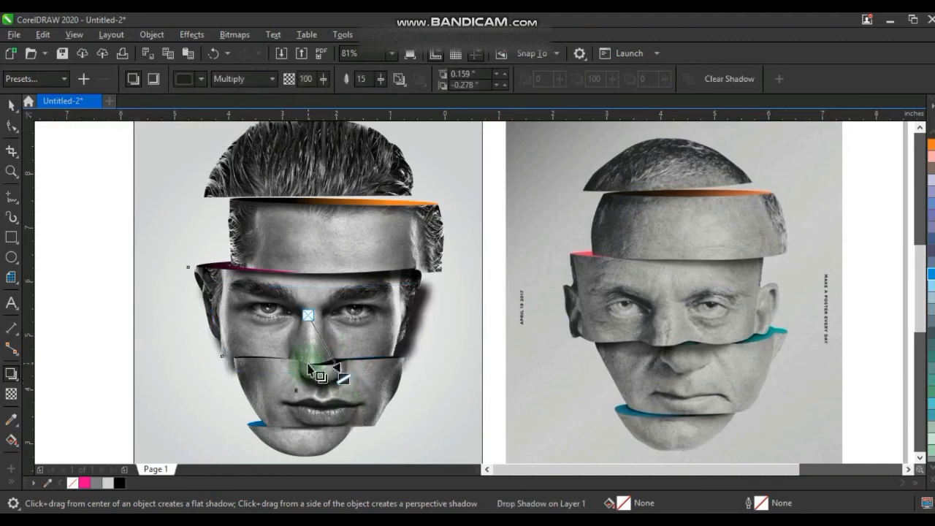
# Step: Break the eye slice's drop shadow apart and place the shadow inside the mouth slice as a PowerClip
pyautogui.click(152, 35)
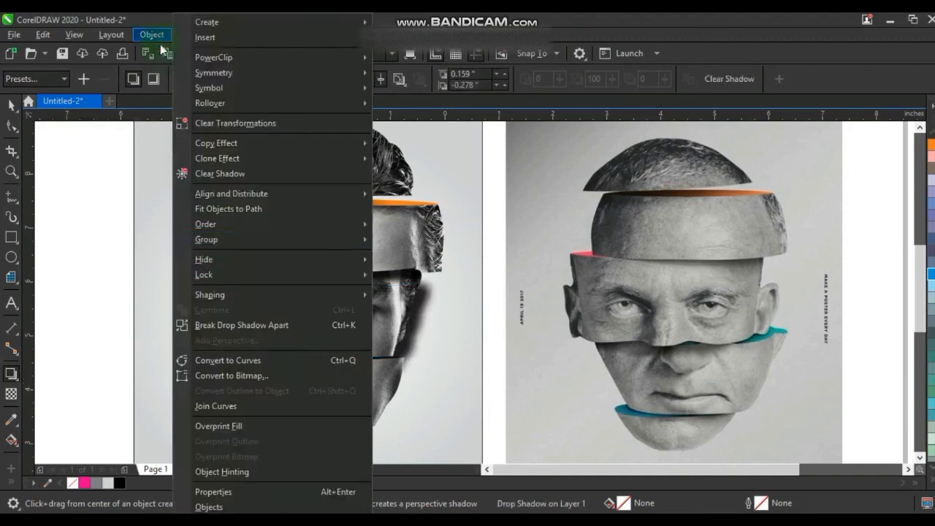
pyautogui.click(216, 325)
pyautogui.click(58, 269)
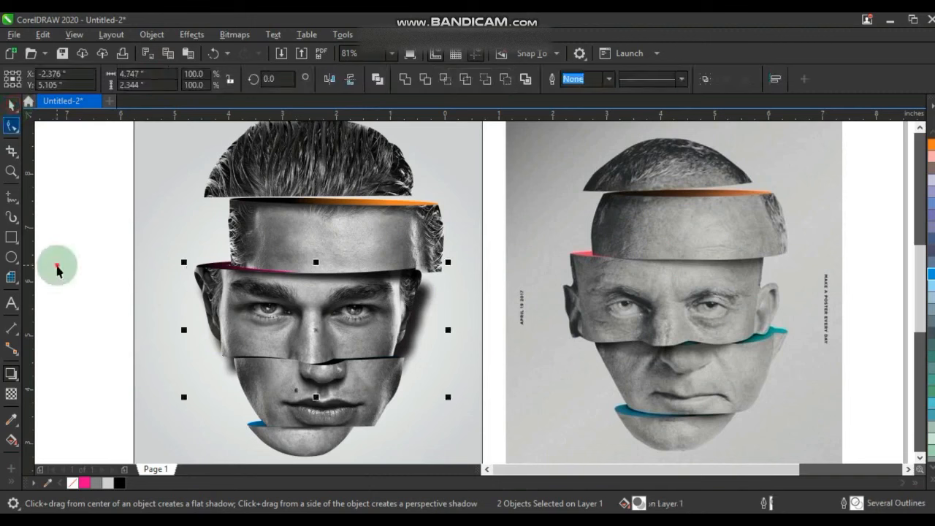
pyautogui.click(417, 338)
pyautogui.click(152, 35)
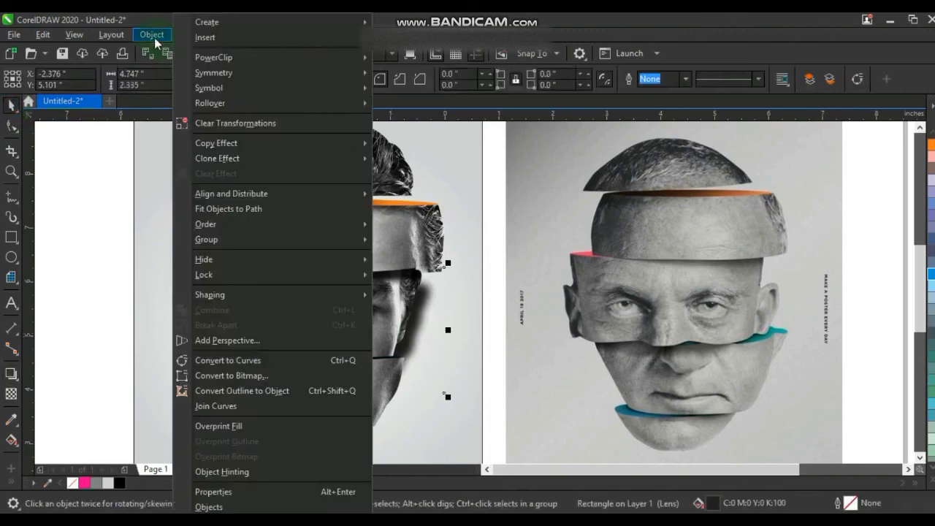
pyautogui.moveTo(233, 58)
pyautogui.click(397, 60)
pyautogui.click(382, 369)
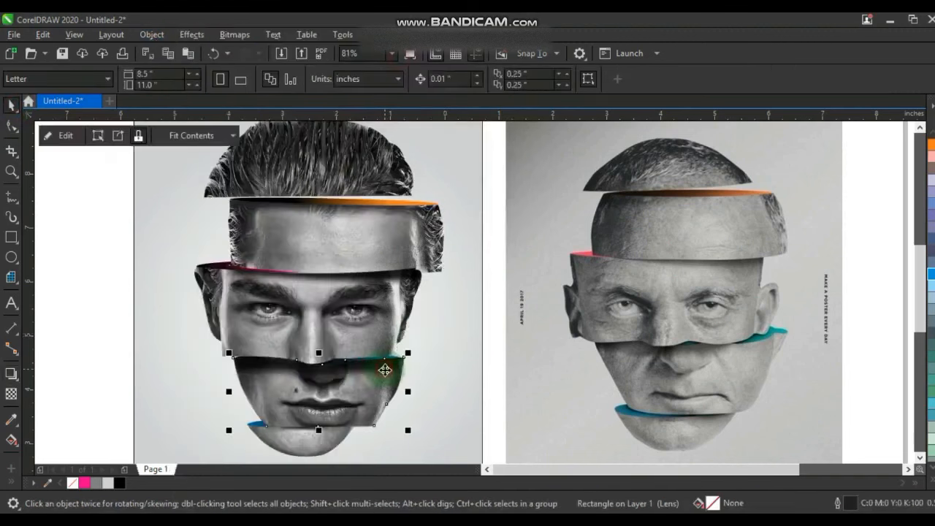
pyautogui.click(95, 352)
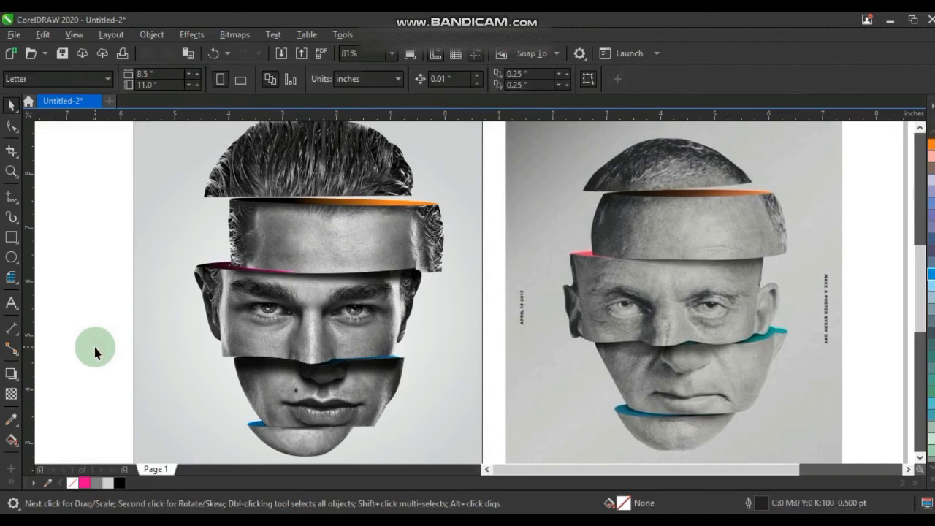
# Step: Compare the sliced portrait with the reference poster in a full-screen preview
pyautogui.scroll(-2, 97, 348)
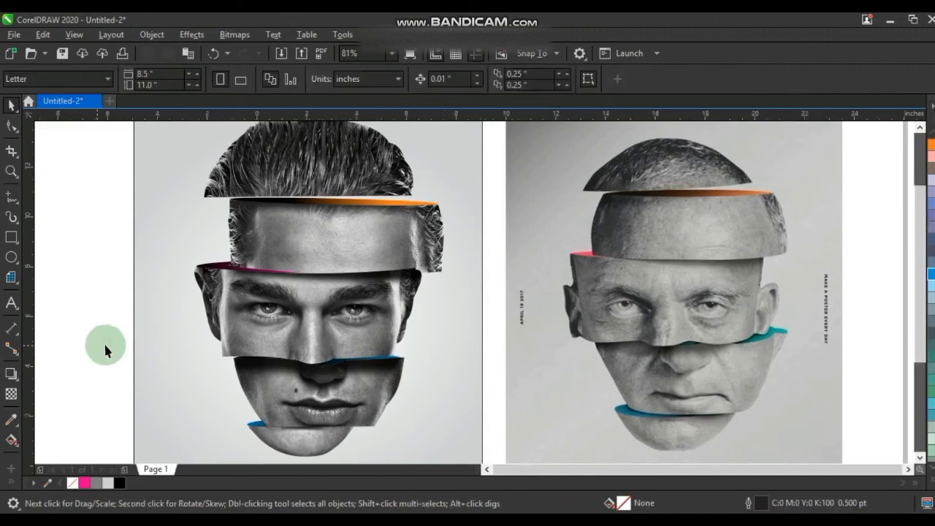
pyautogui.click(140, 396)
pyautogui.click(76, 273)
pyautogui.moveTo(75, 175); pyautogui.dragTo(515, 440)
pyautogui.hotkey('shift', 'F2')
pyautogui.press('F9')
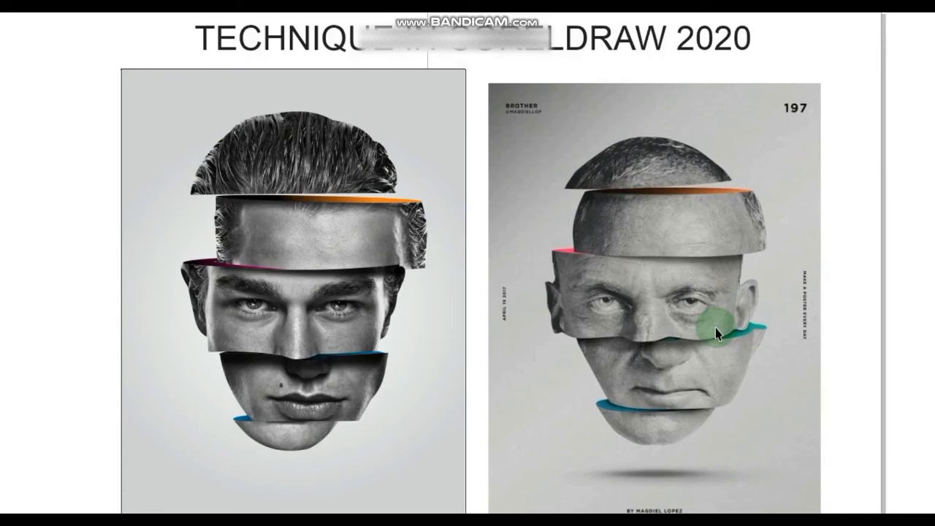
pyautogui.press('F9')
pyautogui.click(146, 248)
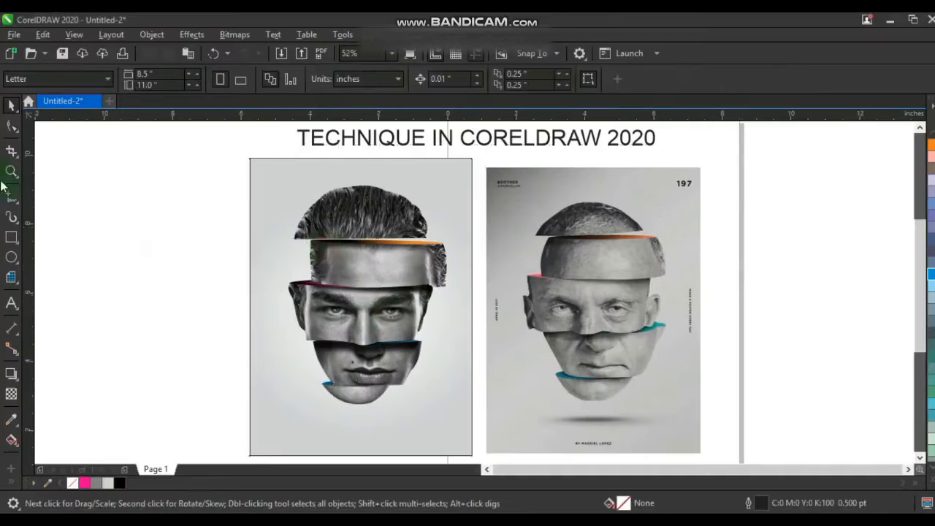
# Step: Skew the forehead slice together with its orange cut face so their right end rises, making them about 1.408 in high
pyautogui.click(11, 172)
pyautogui.moveTo(264, 216); pyautogui.dragTo(729, 347)
pyautogui.click(11, 105)
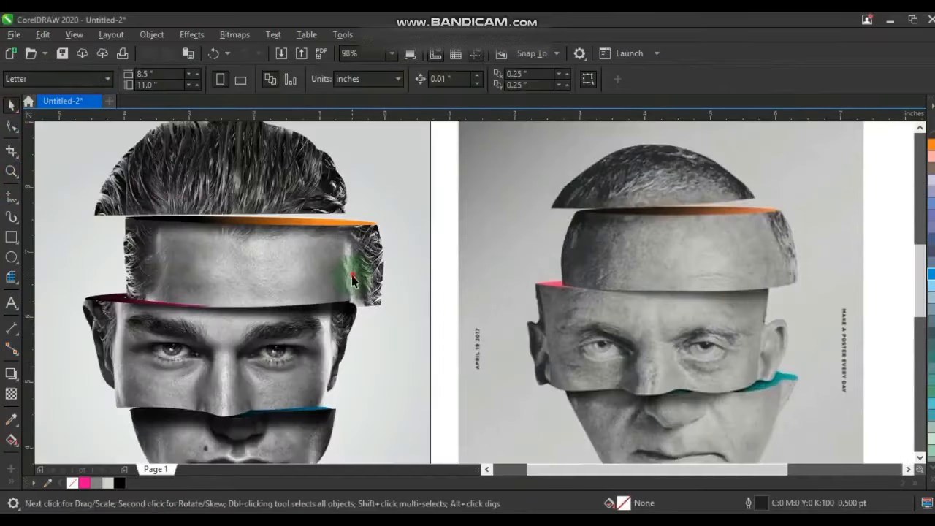
pyautogui.click(352, 280)
pyautogui.click(376, 262)
pyautogui.moveTo(390, 264); pyautogui.dragTo(390, 256)
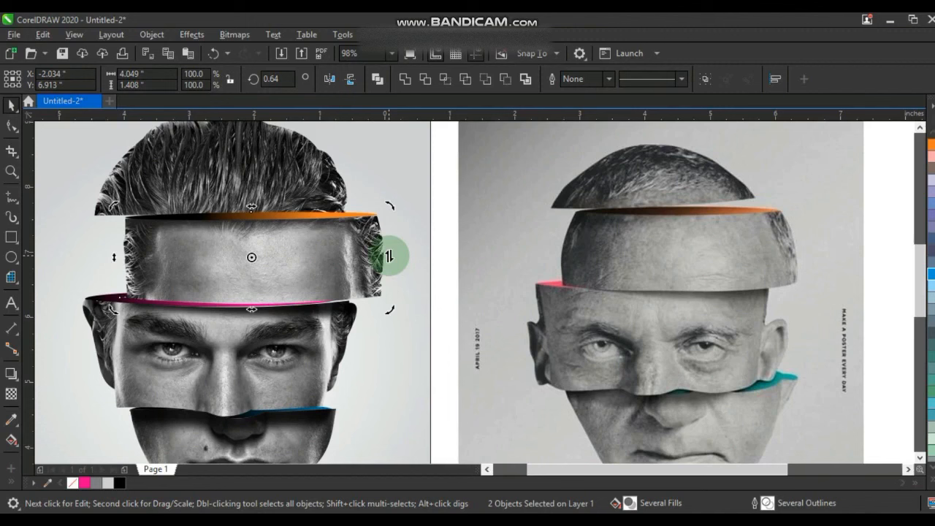
# Step: Resize the magenta ellipse above the eye slice to about 4.051 by 0.276 in
pyautogui.click(123, 296)
pyautogui.moveTo(340, 299); pyautogui.dragTo(349, 301)
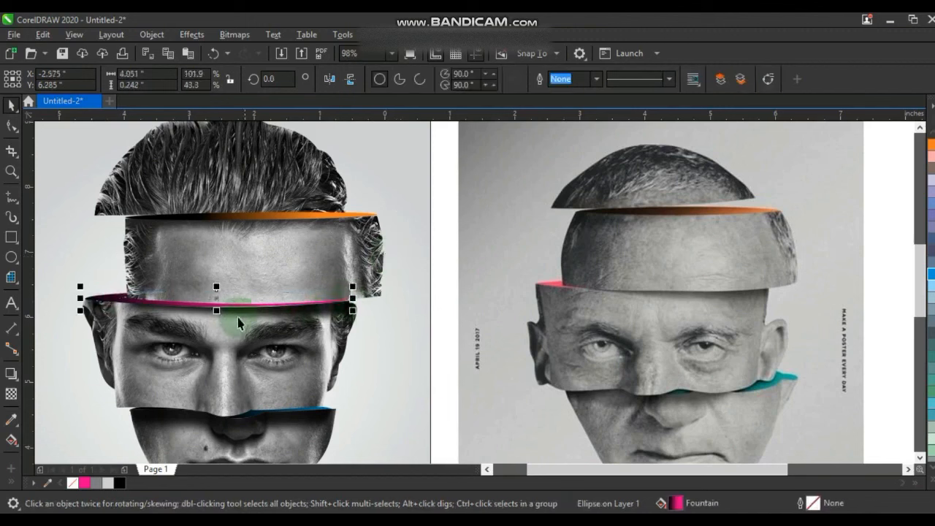
pyautogui.moveTo(220, 315); pyautogui.dragTo(220, 318)
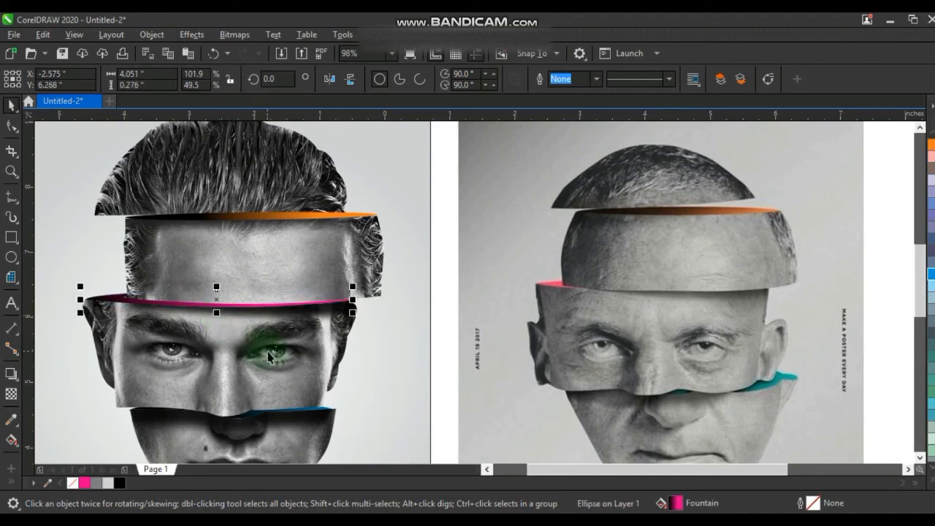
pyautogui.scroll(-2, 317, 369)
pyautogui.press('Escape')
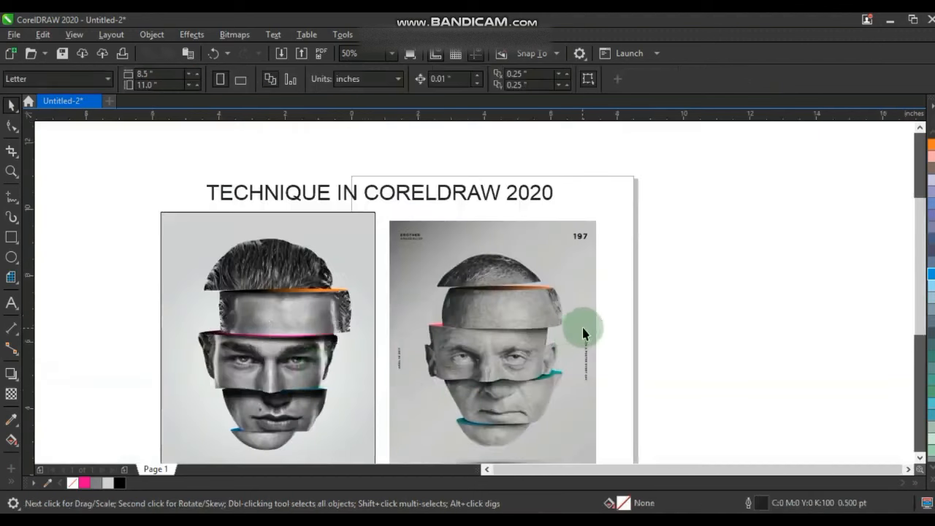
# Step: Skew the hair slice slightly so its right end rises and its left end drops, making it about 1.682 in high
pyautogui.click(650, 231)
pyautogui.scroll(-1, 643, 219)
pyautogui.moveTo(662, 189); pyautogui.dragTo(301, 398)
pyautogui.scroll(2, 391, 218)
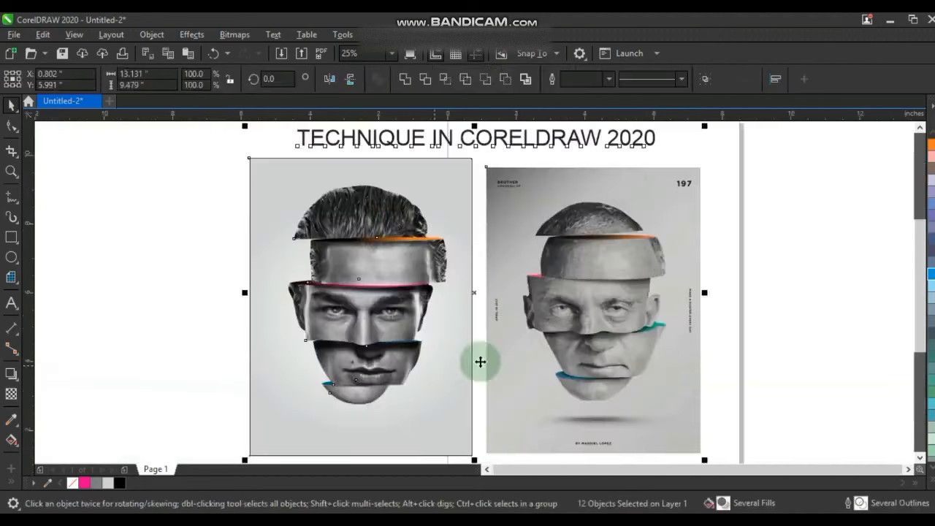
pyautogui.click(391, 217)
pyautogui.click(428, 209)
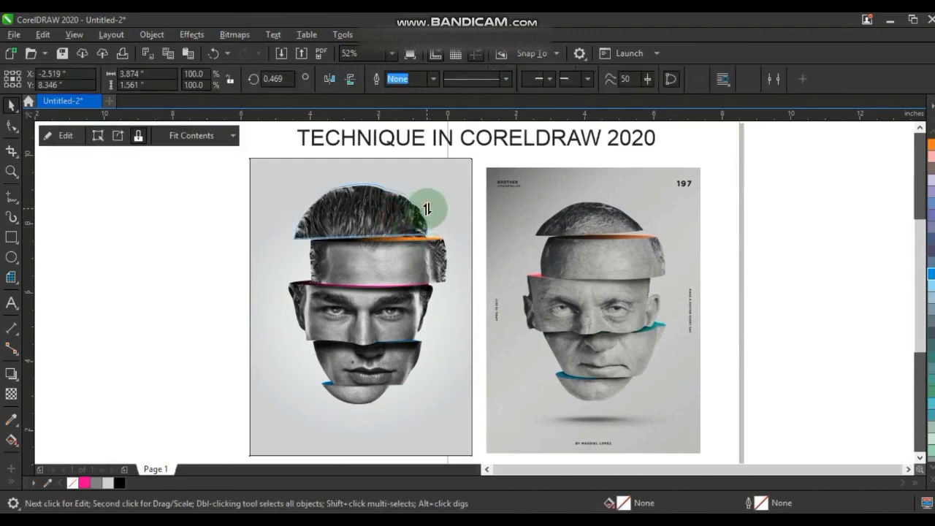
pyautogui.moveTo(288, 212); pyautogui.dragTo(286, 209)
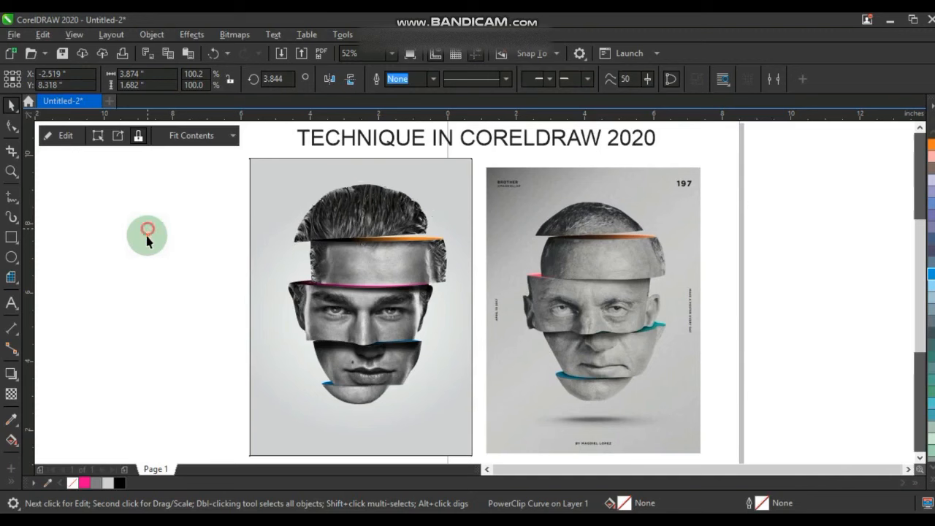
pyautogui.click(159, 285)
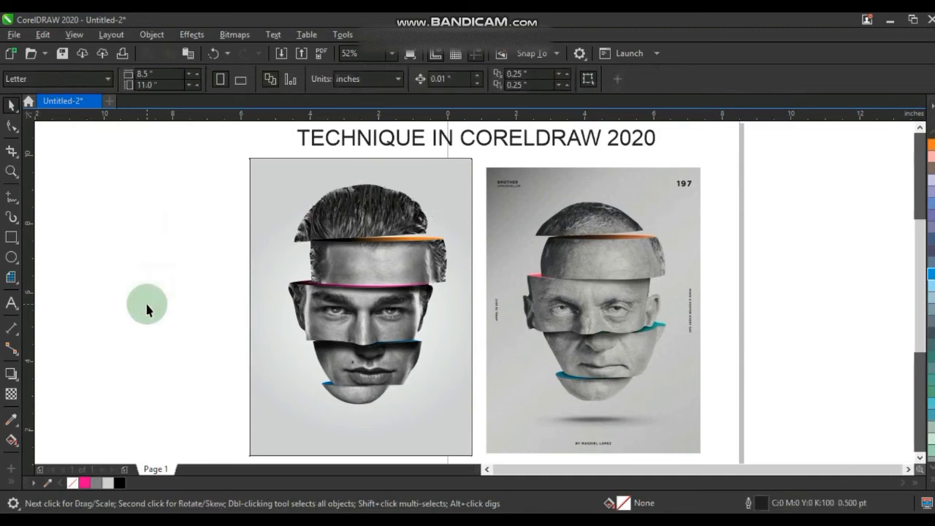
# Step: Preview the adjusted poster full screen beside the reference to check the tilted slices
pyautogui.click(339, 382)
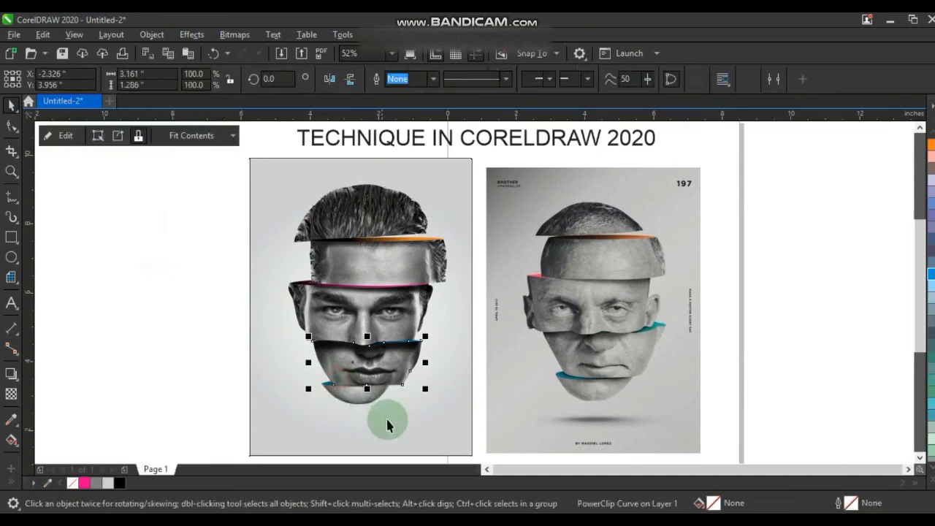
pyautogui.press('F9')
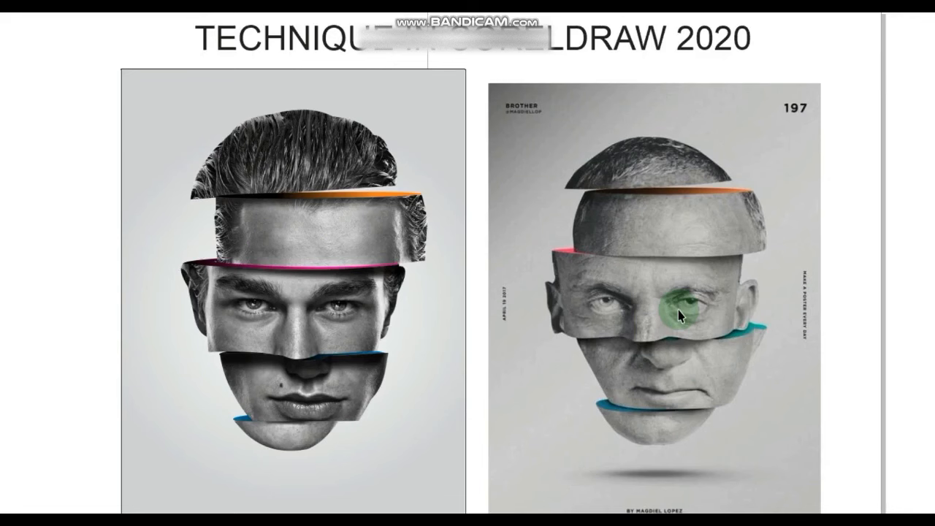
pyautogui.click(678, 309)
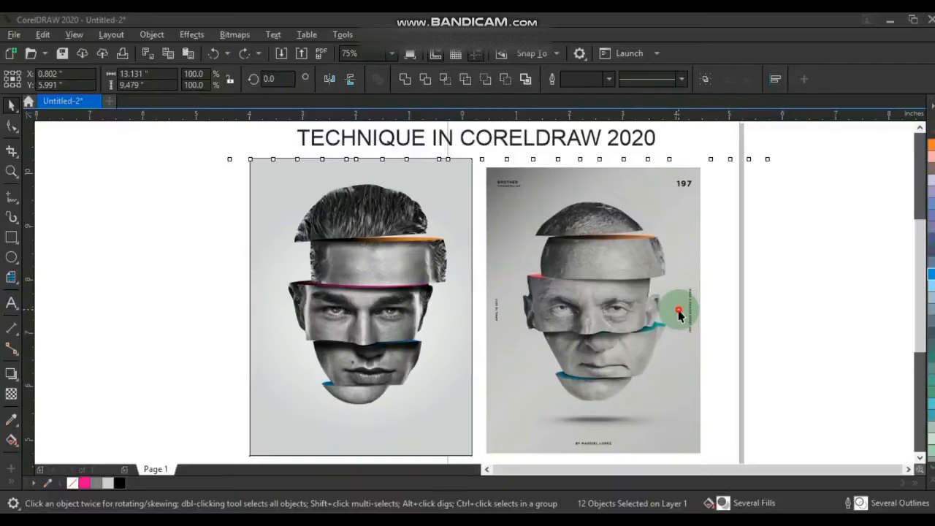